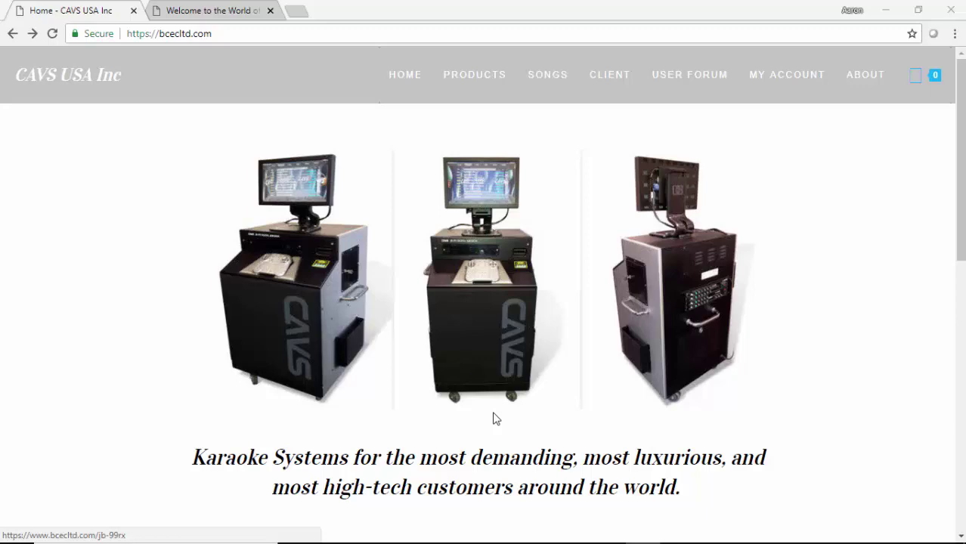
# Open the PlayCDG KJ Deluxe 64 LT product page from the Software Karaoke Players category
pyautogui.scroll(-5, 495, 419)
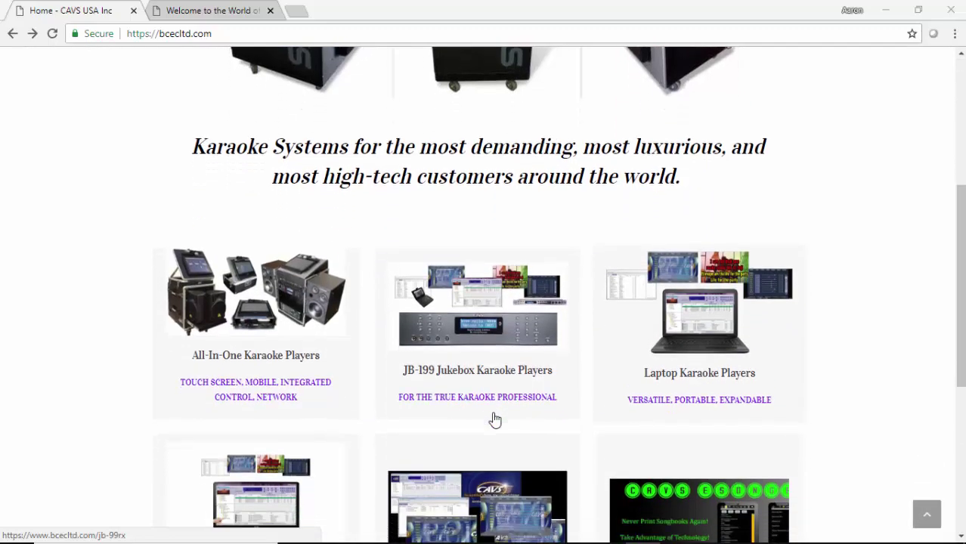
pyautogui.scroll(-3, 495, 420)
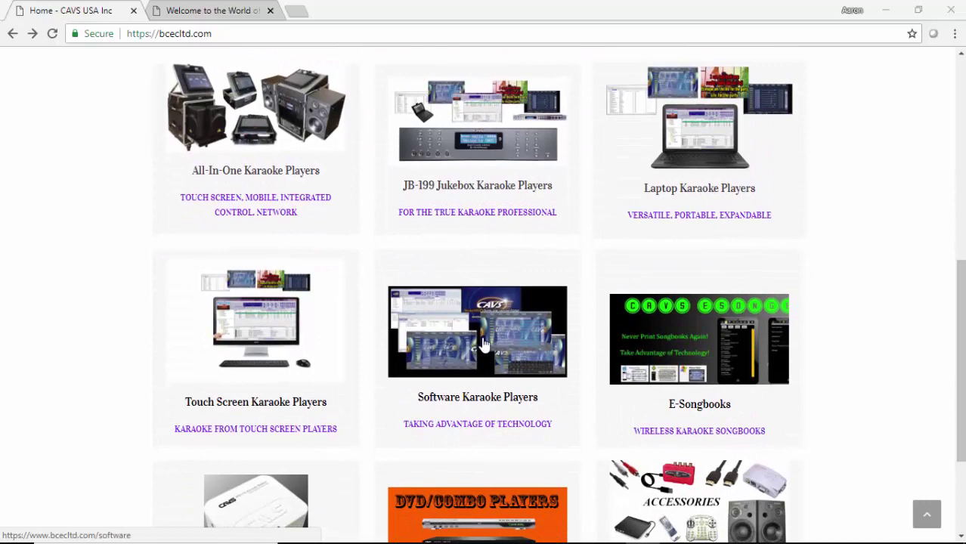
pyautogui.click(483, 343)
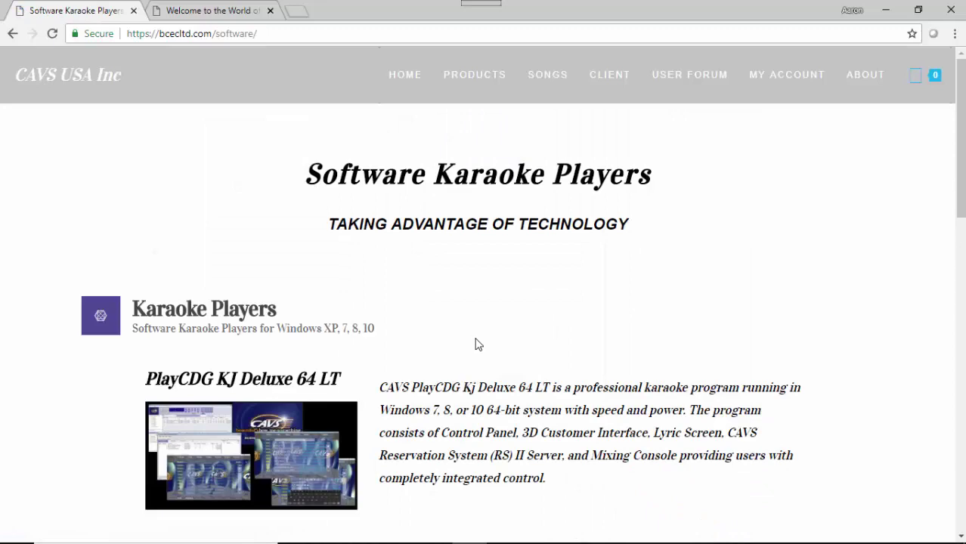
pyautogui.scroll(-3, 475, 345)
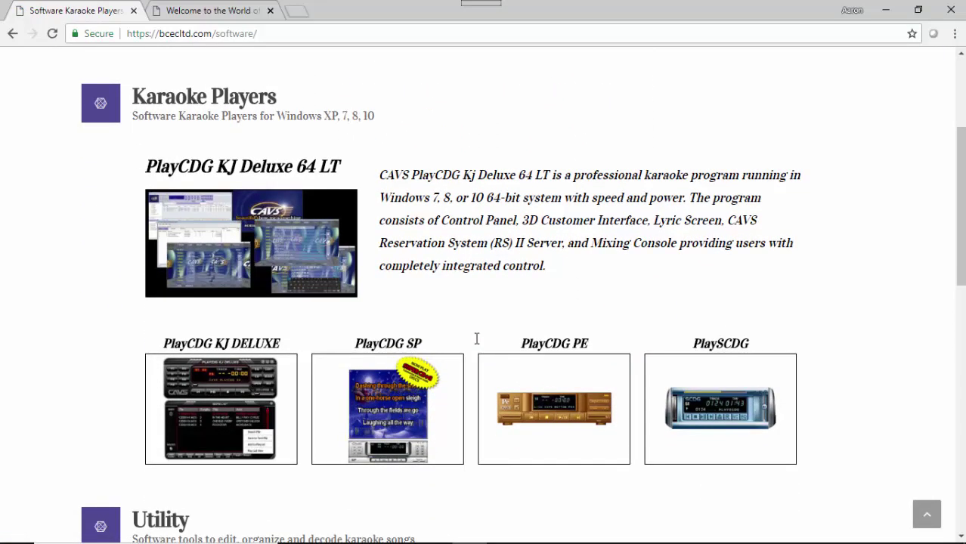
pyautogui.click(259, 237)
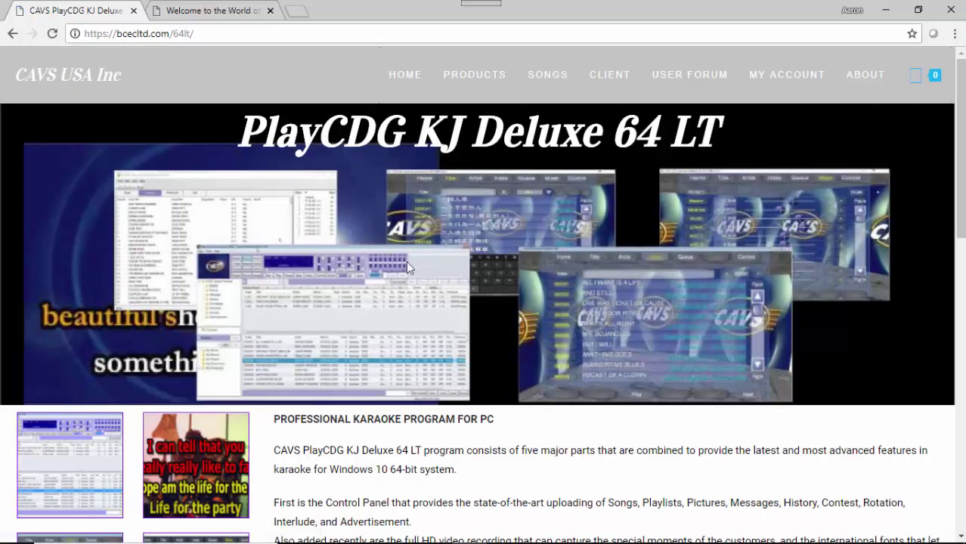
# Expand the Free Demo section of the PlayCDG KJ Deluxe 64 LT page to show its download links
pyautogui.scroll(-5, 515, 344)
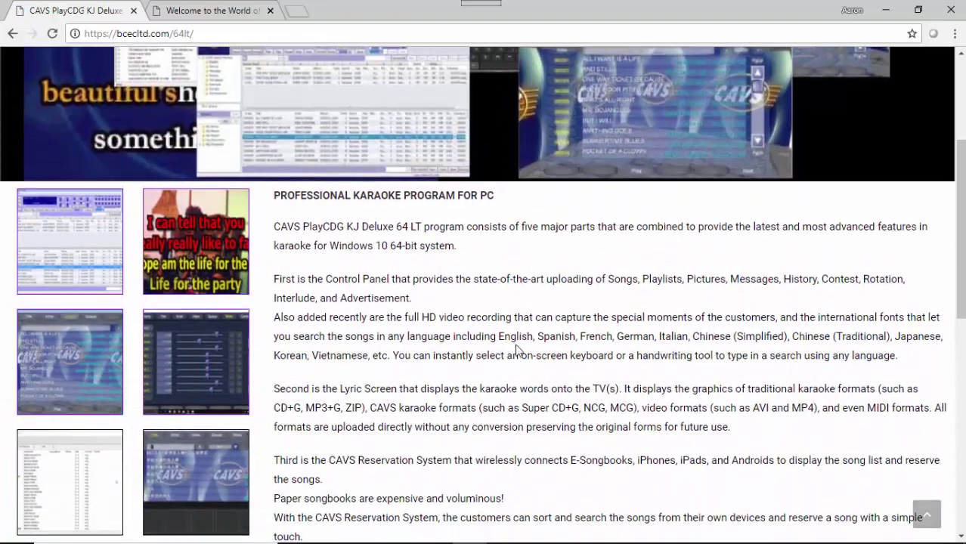
pyautogui.scroll(-2, 518, 350)
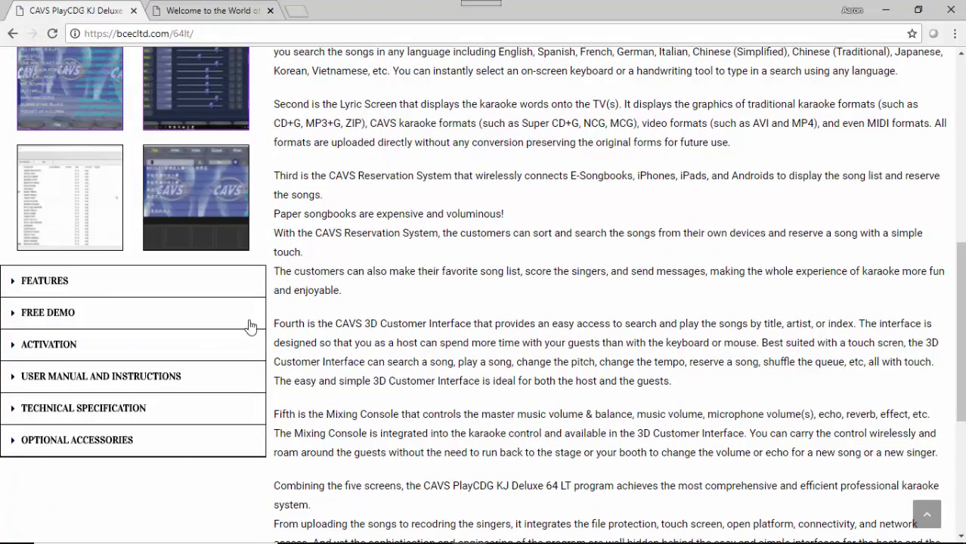
pyautogui.click(68, 316)
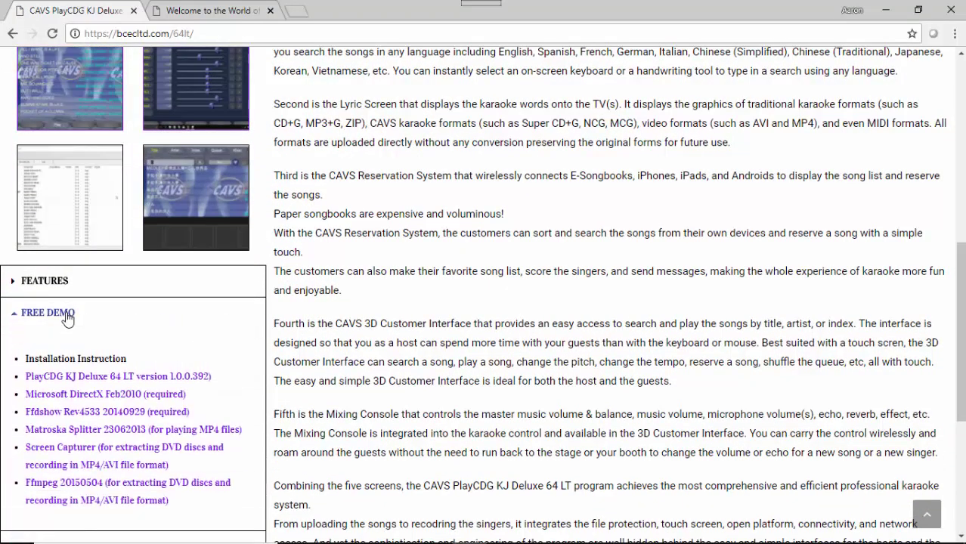
pyautogui.scroll(-3, 325, 318)
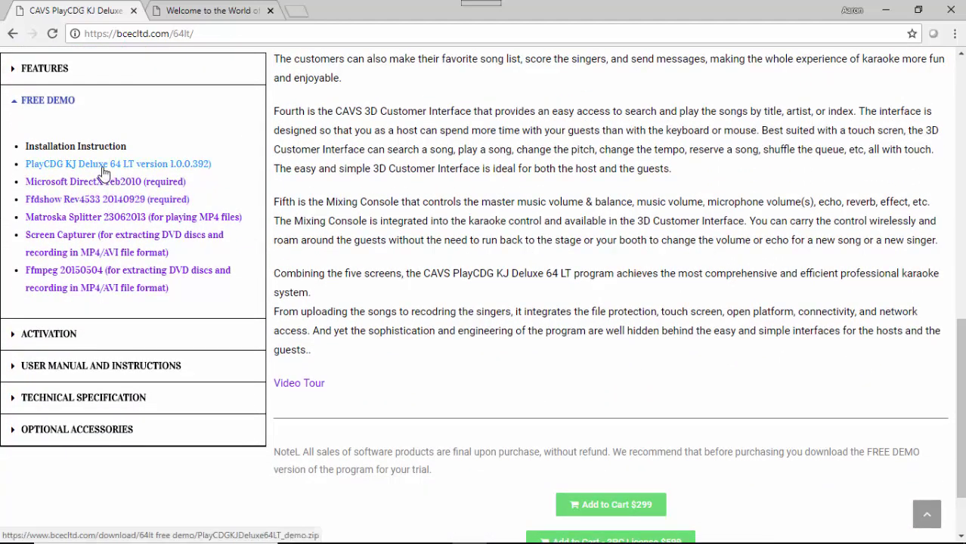
# Download the PlayCDG KJ Deluxe 64 LT demo, Microsoft DirectX, Ffdshow, Matroska Splitter, Screen Capturer and Ffmpeg files
pyautogui.click(104, 165)
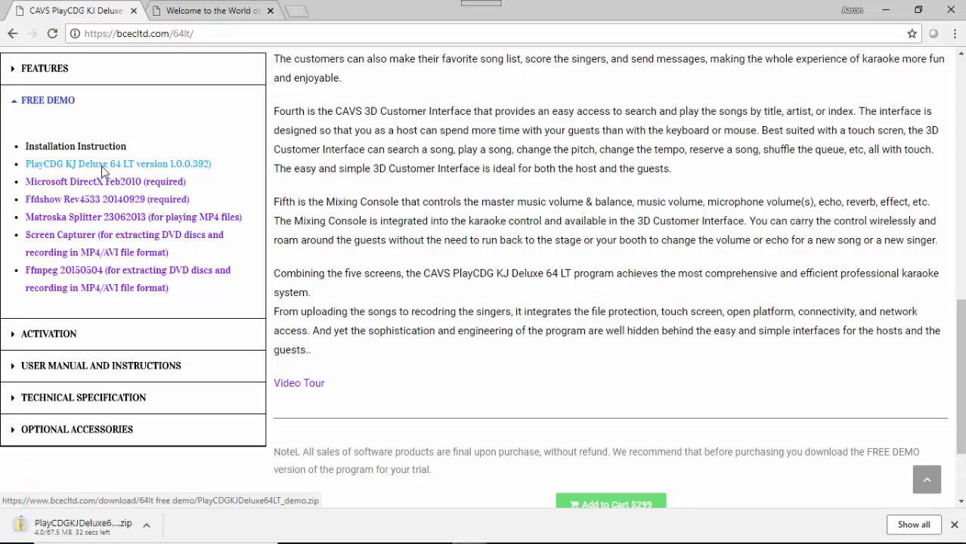
pyautogui.click(95, 183)
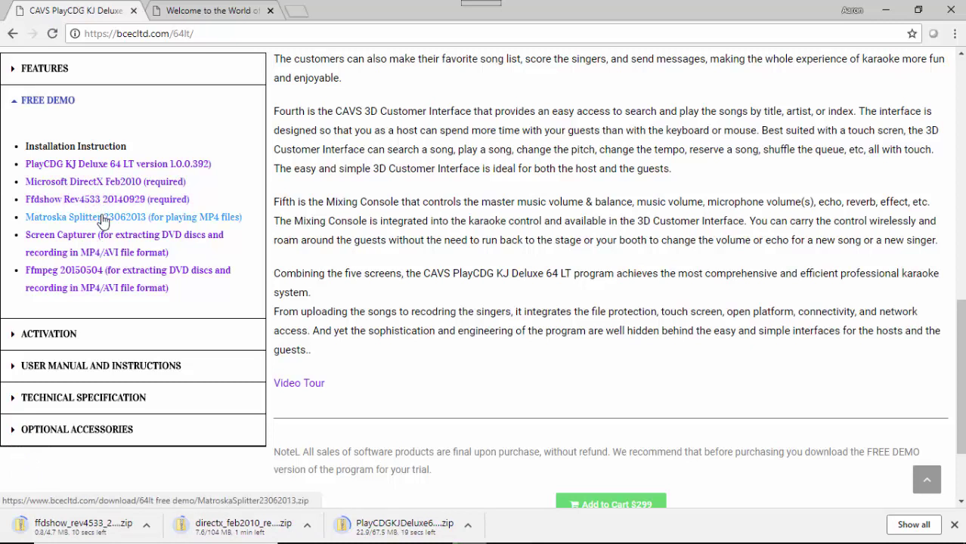
pyautogui.click(103, 218)
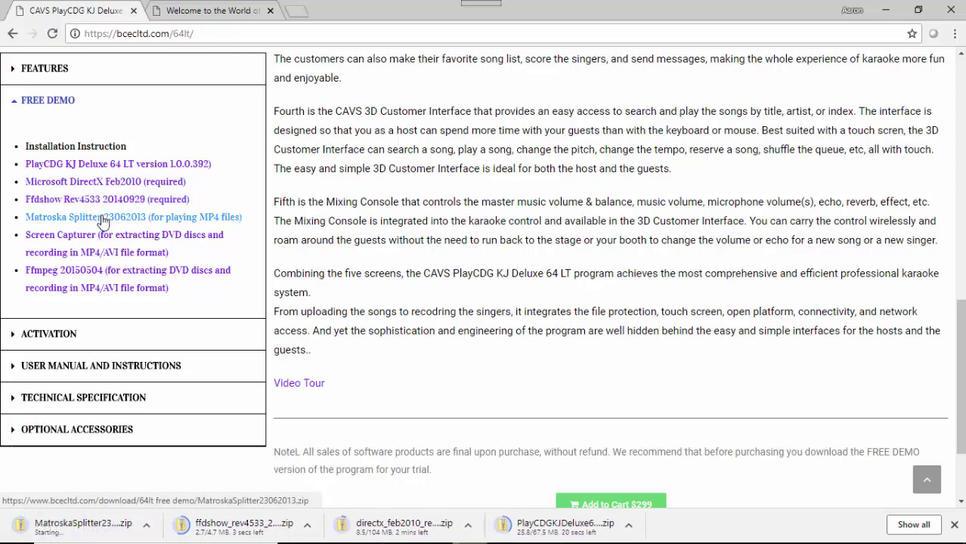
pyautogui.click(103, 241)
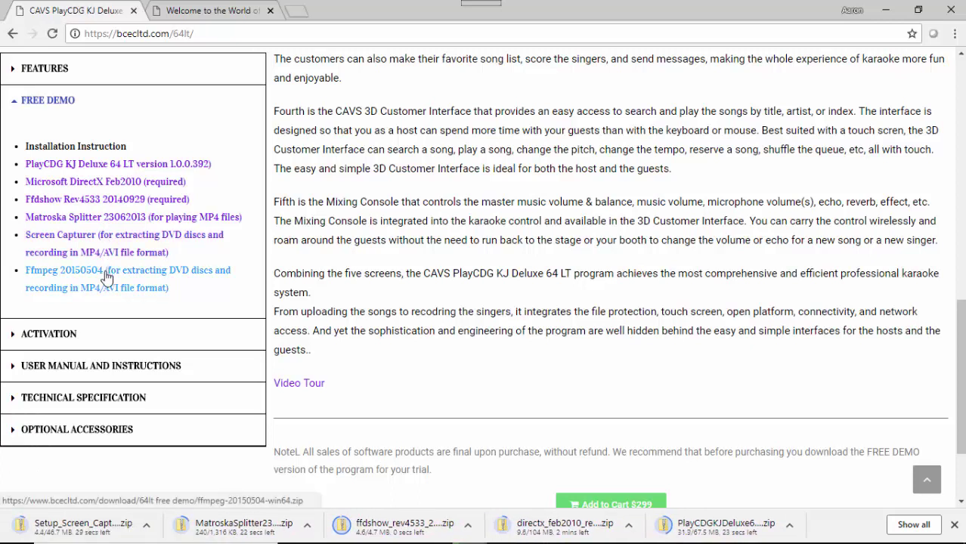
pyautogui.click(106, 277)
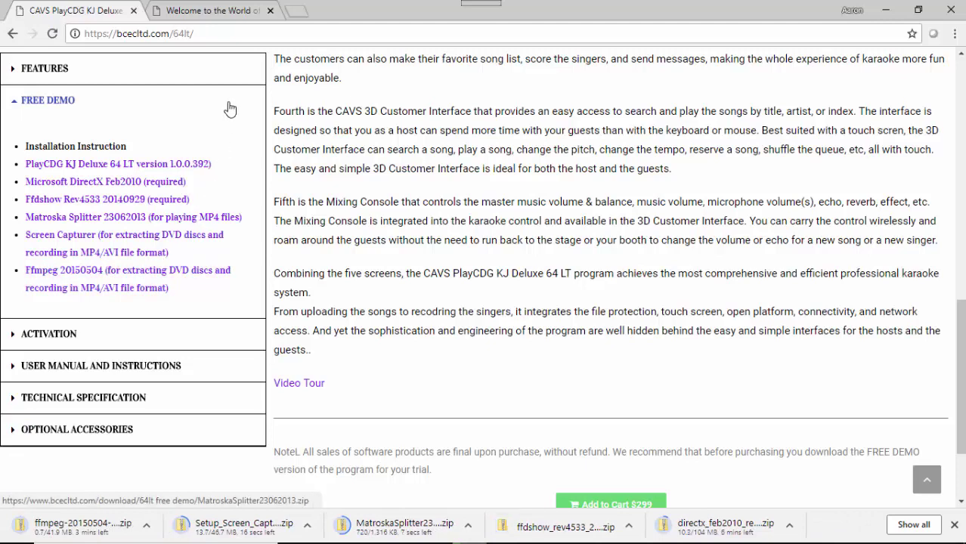
# On the cavsusa.com site, open the PlayCDG KJ Deluxe 64 LT page from the PC software karaoke products
pyautogui.click(212, 11)
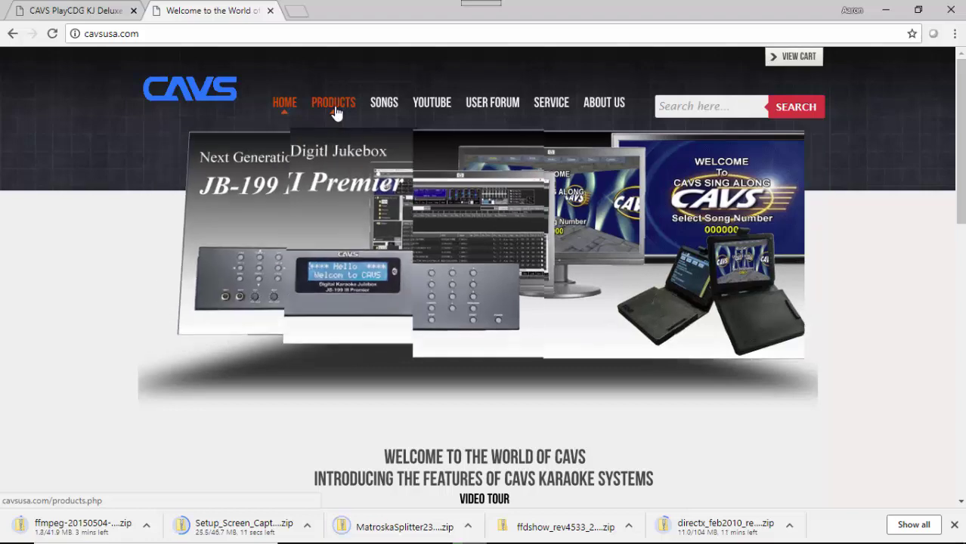
pyautogui.click(336, 112)
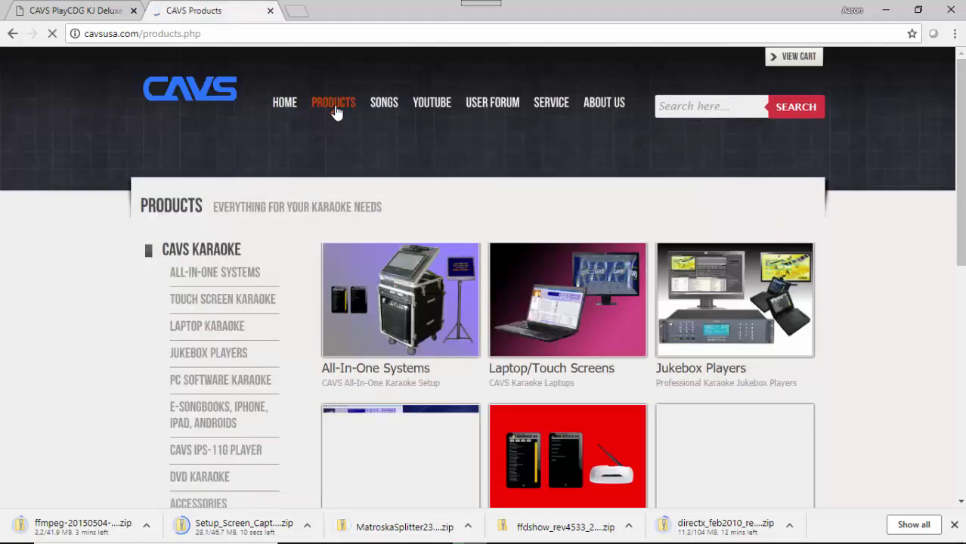
pyautogui.click(204, 385)
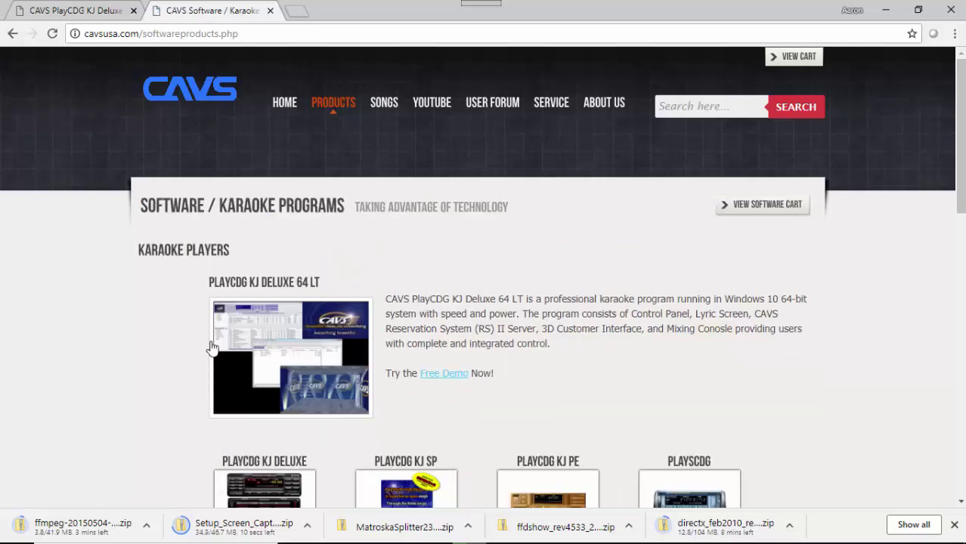
pyautogui.click(299, 348)
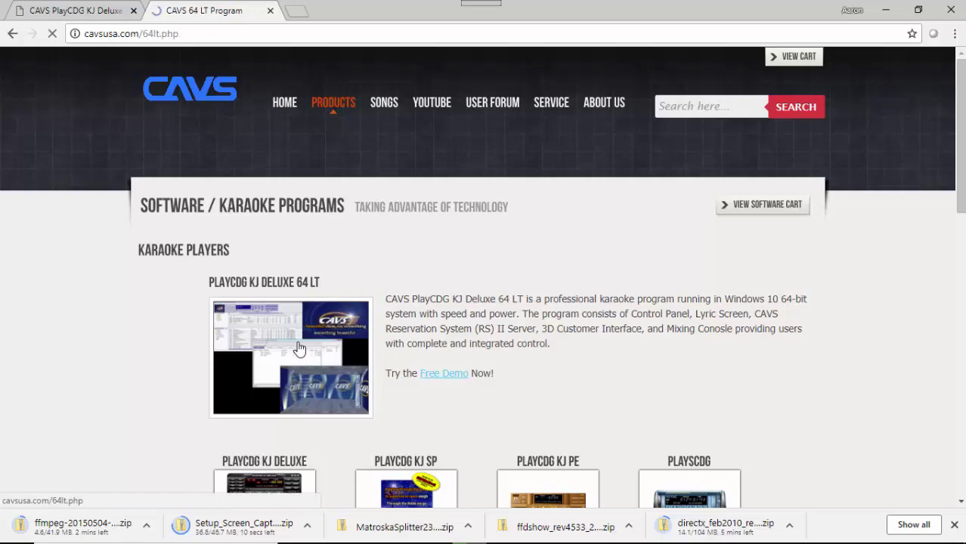
# Examine the Free Demo download links on the cavsusa.com product page, hide the downloads bar, and return to the bcecltd.com page
pyautogui.scroll(-10, 299, 348)
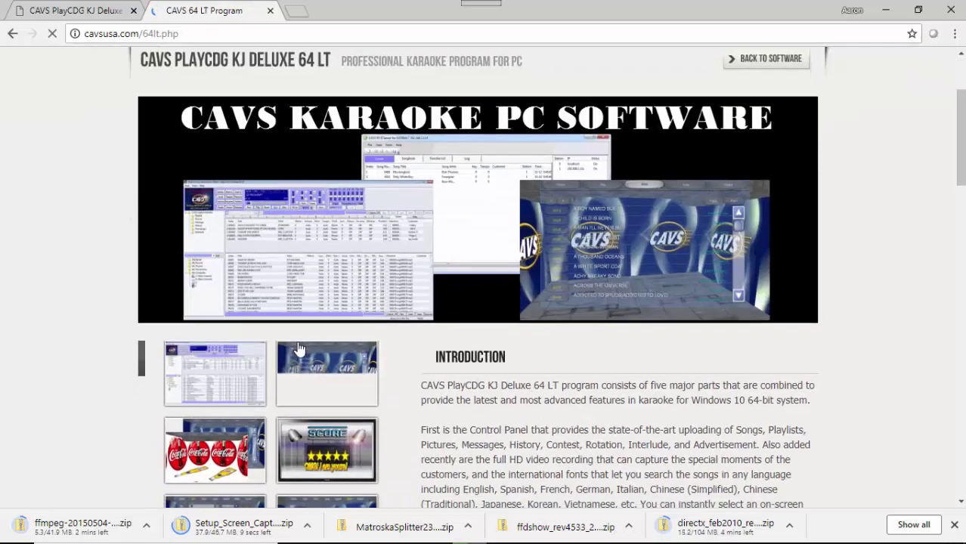
pyautogui.scroll(-6, 299, 348)
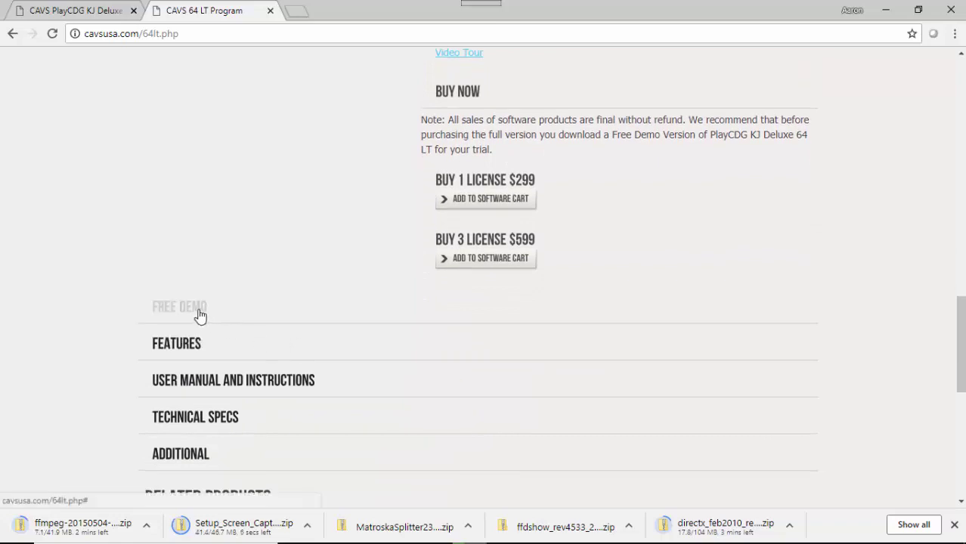
pyautogui.click(200, 315)
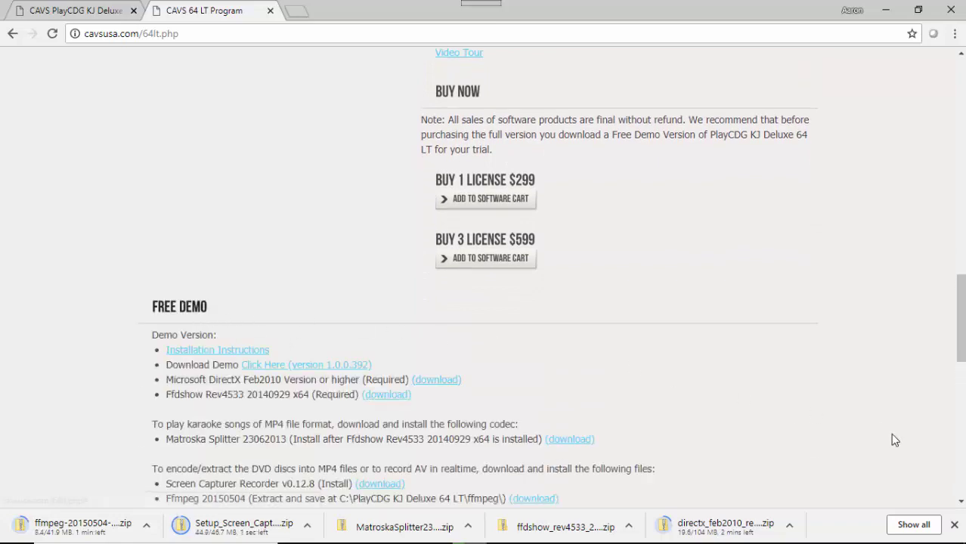
pyautogui.click(953, 524)
pyautogui.scroll(-2, 324, 306)
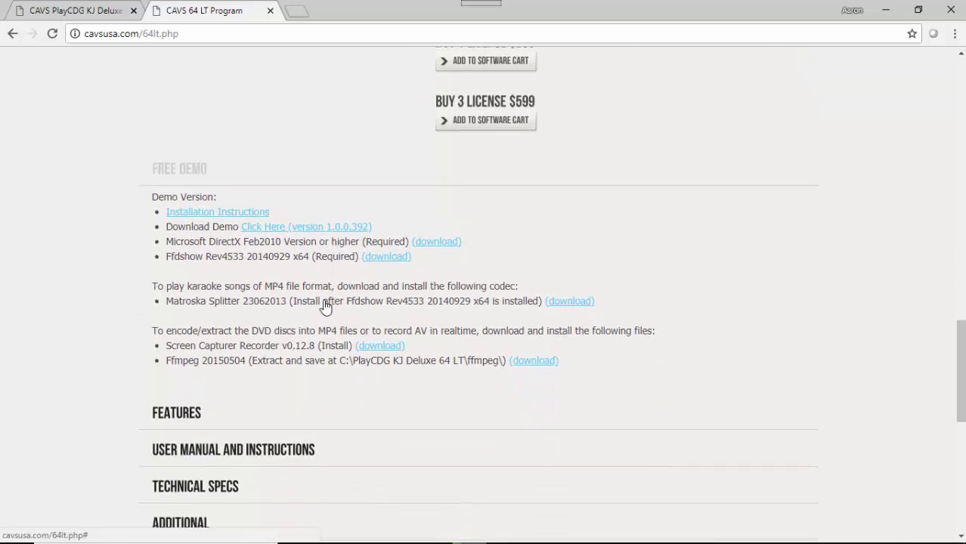
pyautogui.click(297, 228)
pyautogui.hotkey('ctrl', 'shift', 'Tab')
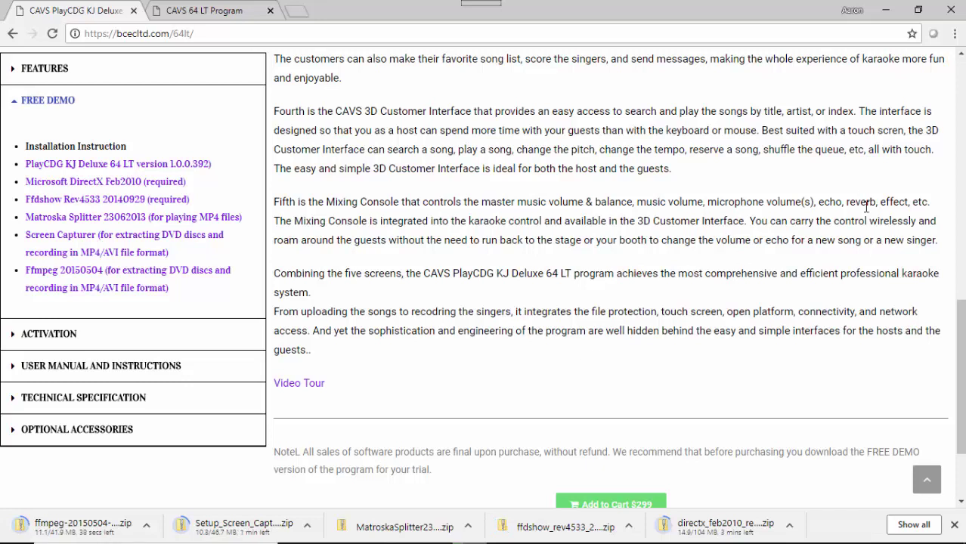
# Minimize the browser and open the Downloads folder in File Explorer
pyautogui.click(886, 10)
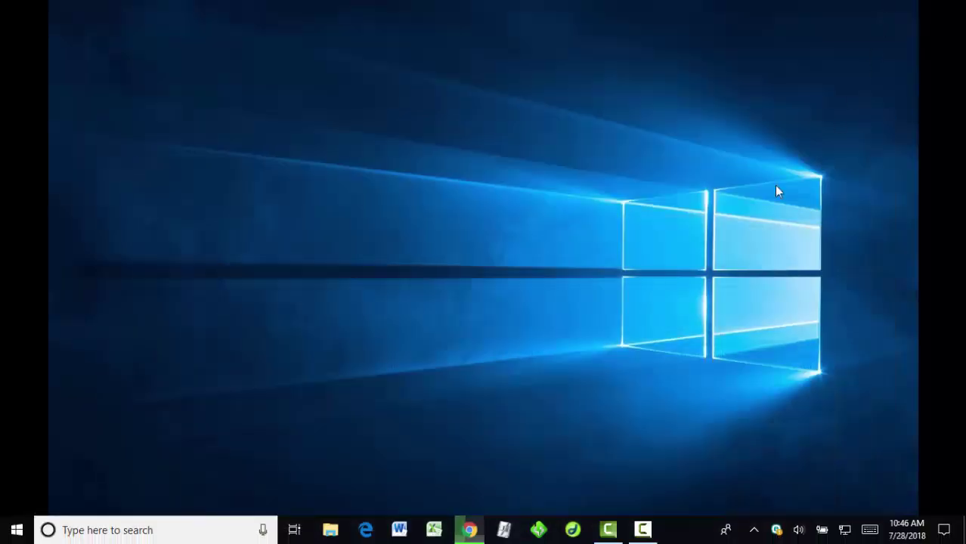
pyautogui.click(346, 526)
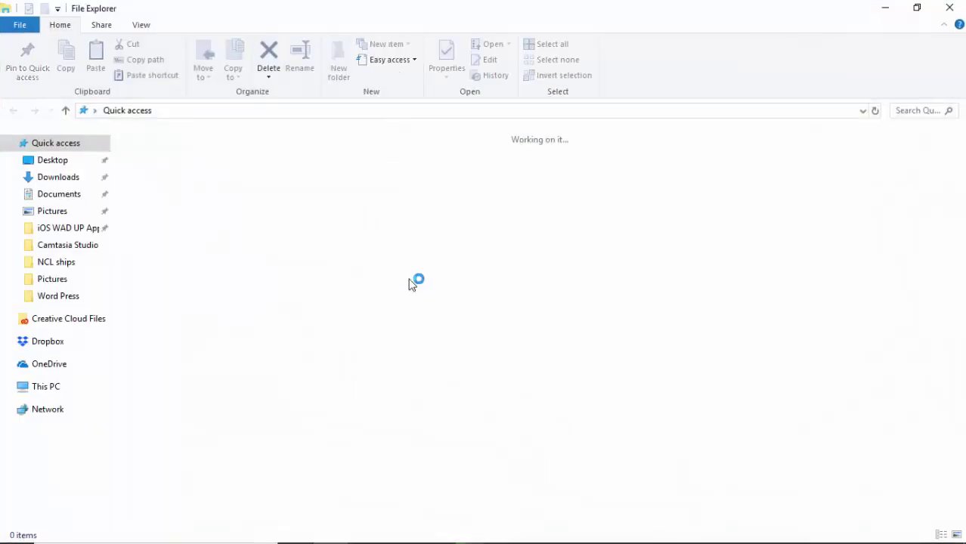
pyautogui.click(76, 179)
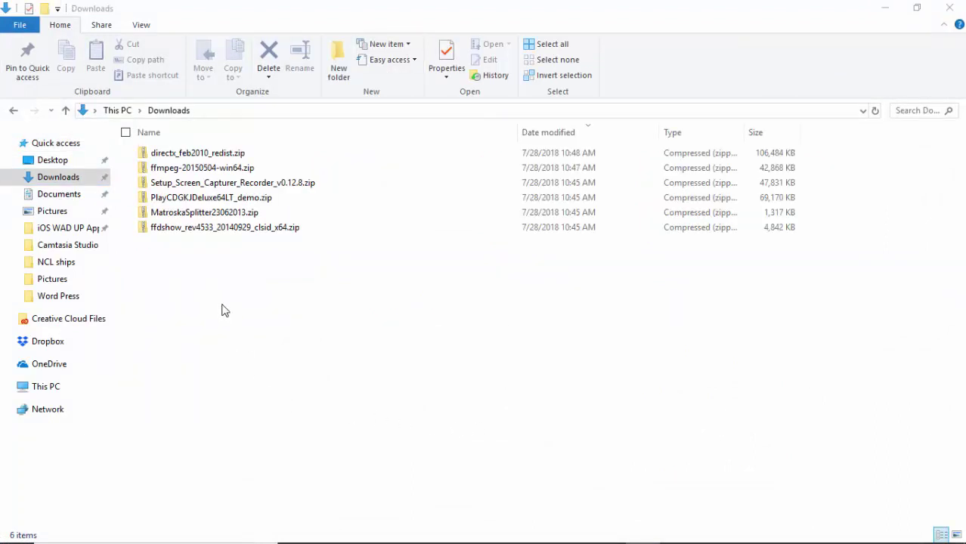
# Select all six downloaded zip files in the Downloads folder and cut them
pyautogui.moveTo(210, 283); pyautogui.dragTo(168, 148)
pyautogui.rightClick(177, 174)
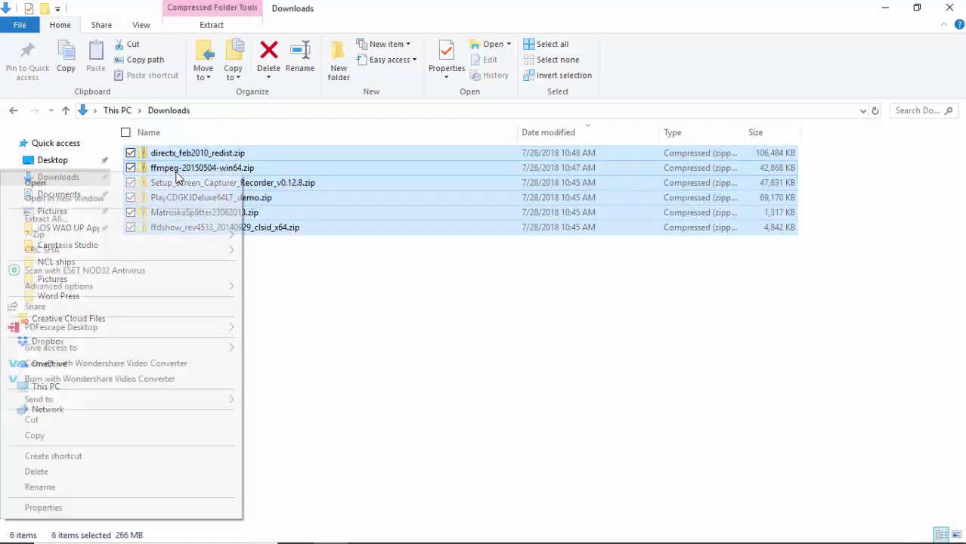
pyautogui.click(116, 419)
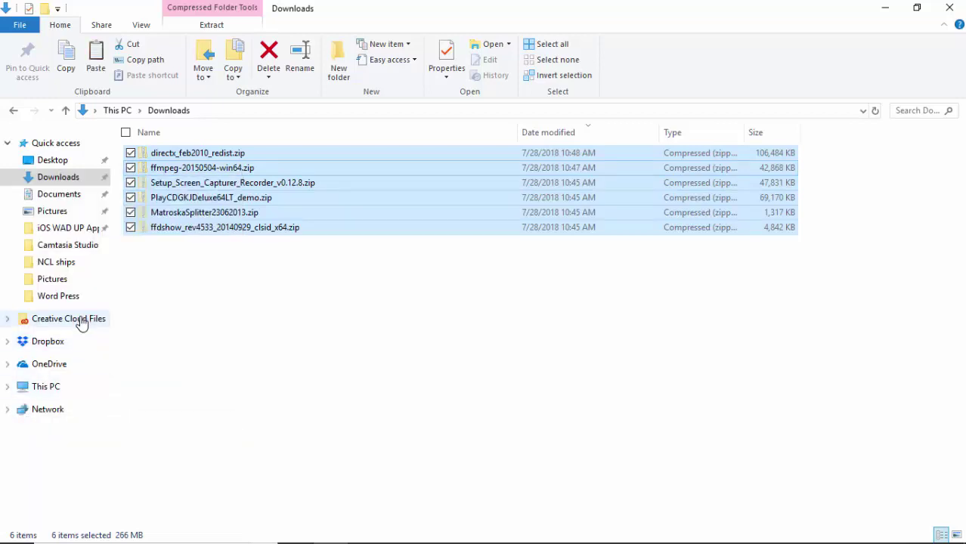
# Create a folder named "Install-PlayCDG KJ Deluxe 64 LT" in the root of the C: drive
pyautogui.click(55, 389)
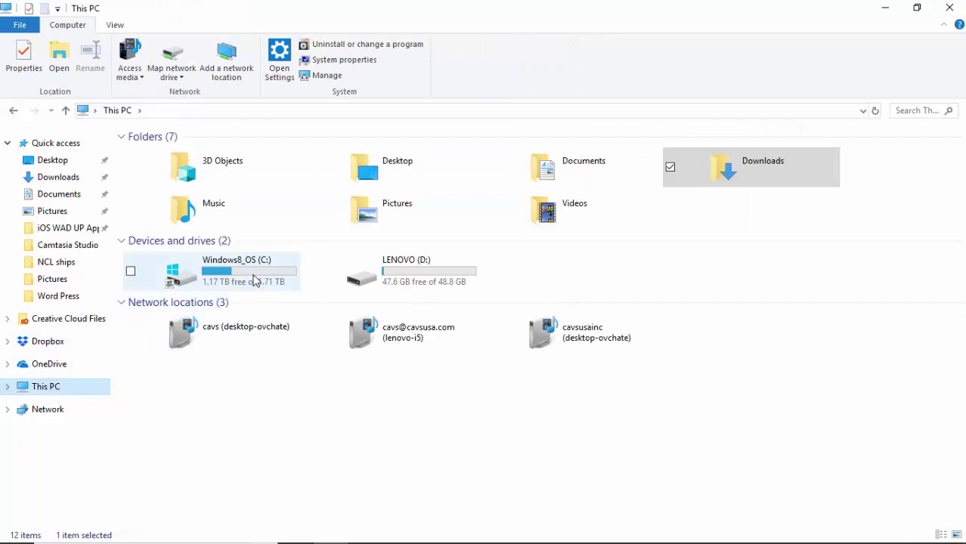
pyautogui.doubleClick(254, 280)
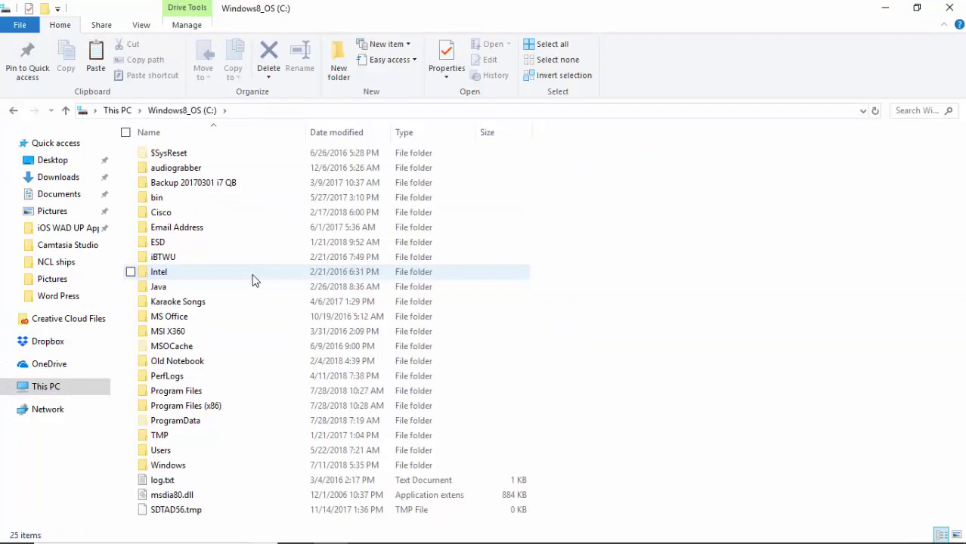
pyautogui.rightClick(656, 217)
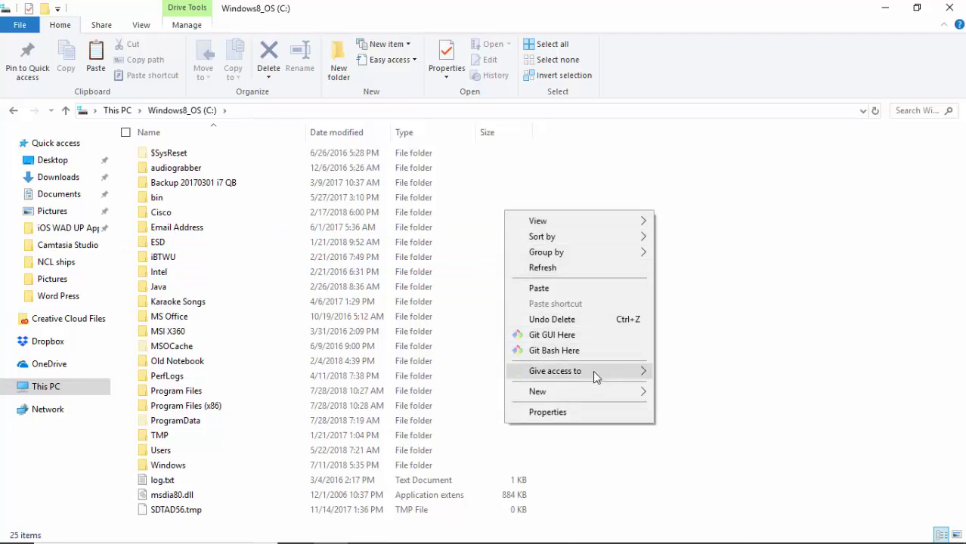
pyautogui.moveTo(602, 397)
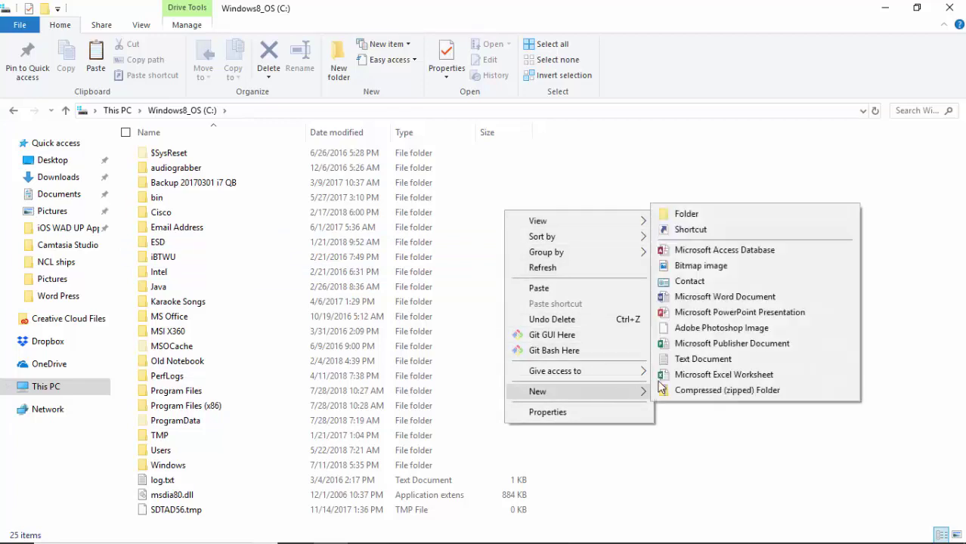
pyautogui.click(680, 214)
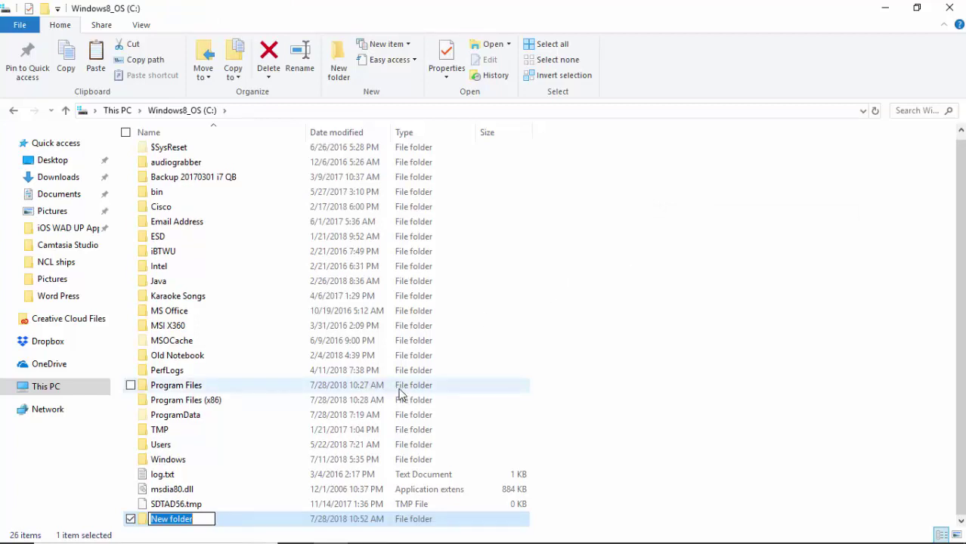
pyautogui.write('Install')
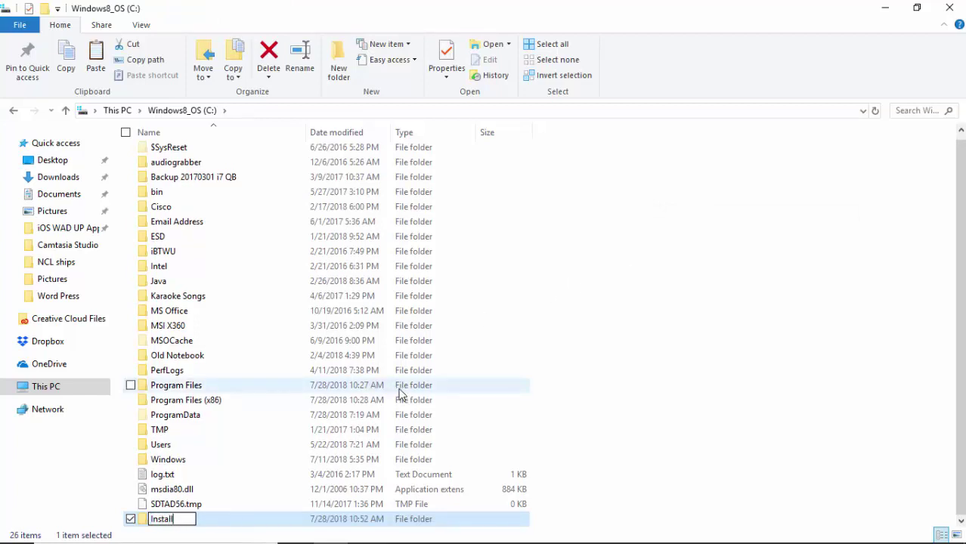
pyautogui.write('-PlayCDG KJ ')
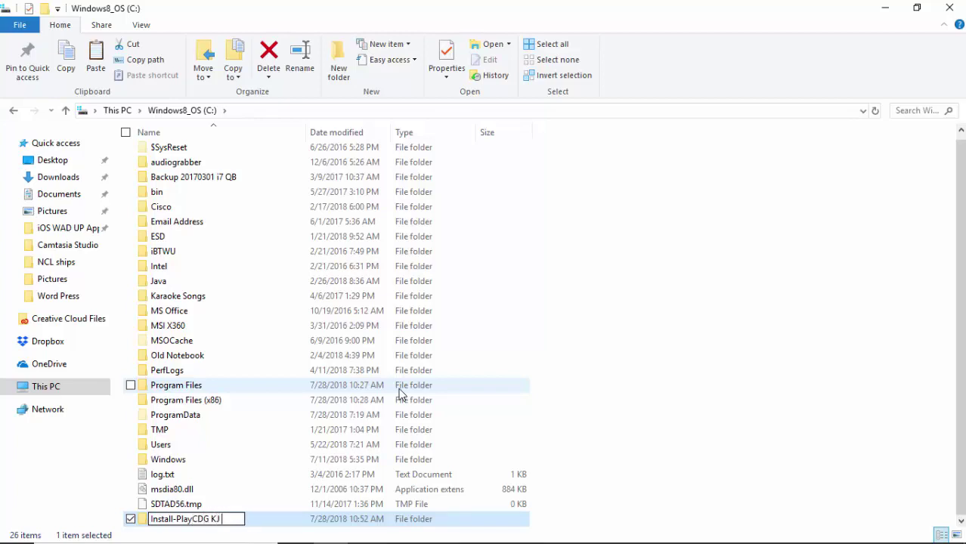
pyautogui.write('Deluxe')
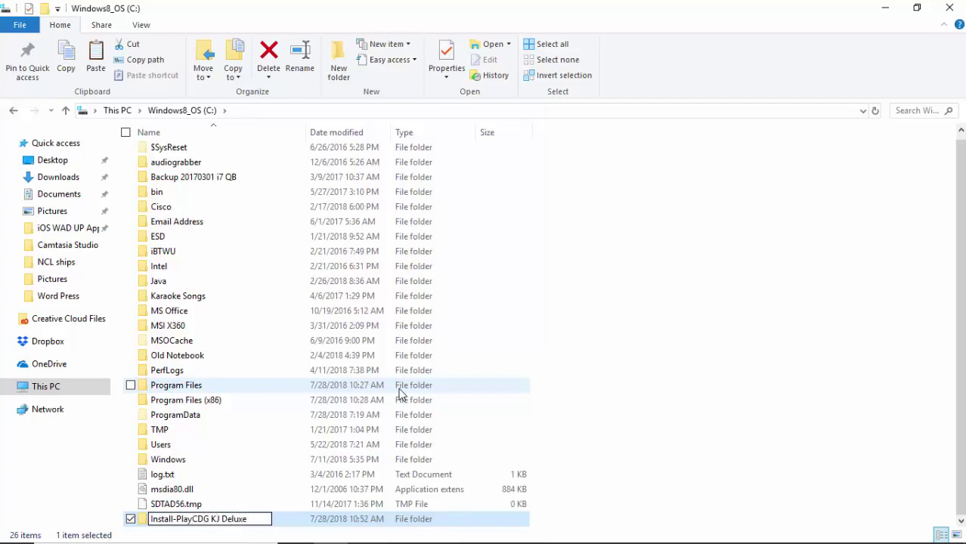
pyautogui.write(' 64 LT')
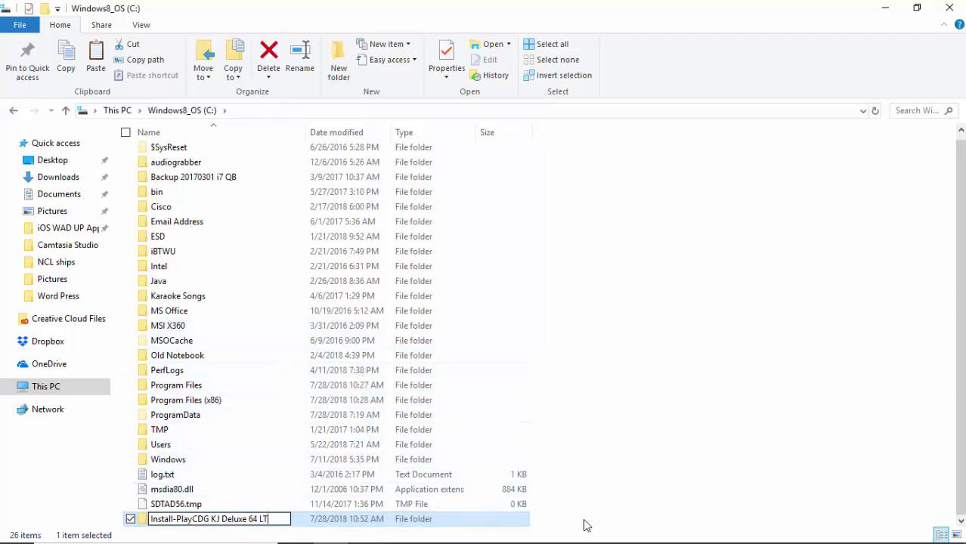
pyautogui.click(551, 520)
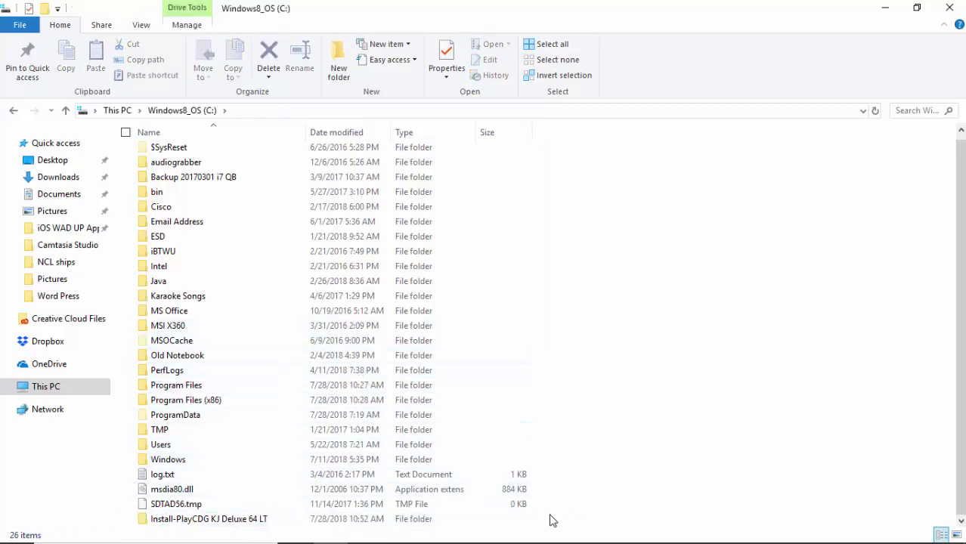
# Open the Install-PlayCDG KJ Deluxe 64 LT folder and paste the six cut zip files into it
pyautogui.click(263, 522)
pyautogui.doubleClick(263, 522)
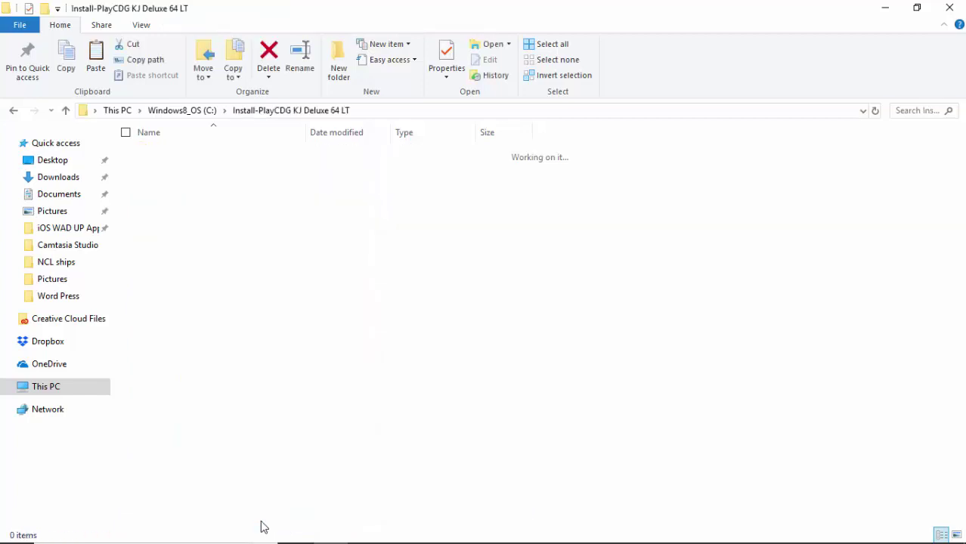
pyautogui.rightClick(407, 229)
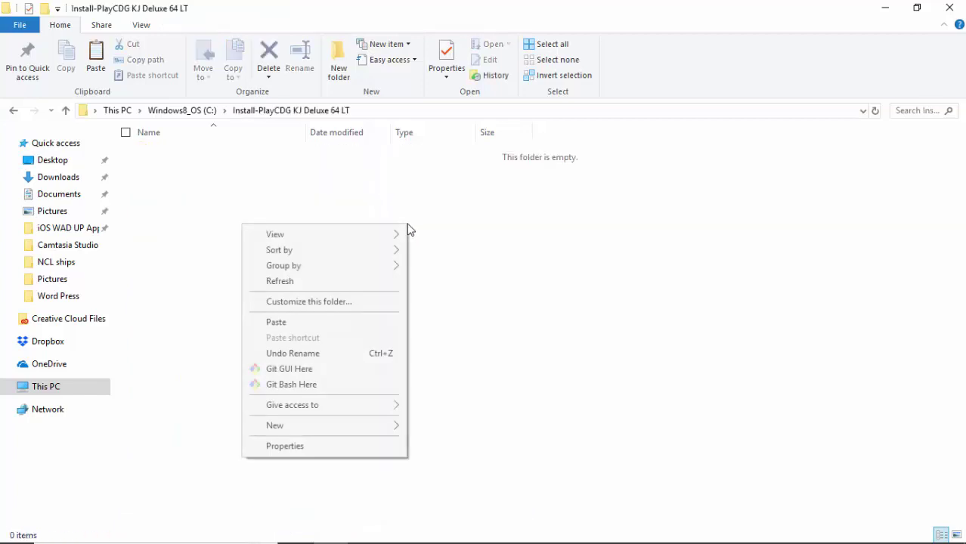
pyautogui.click(306, 325)
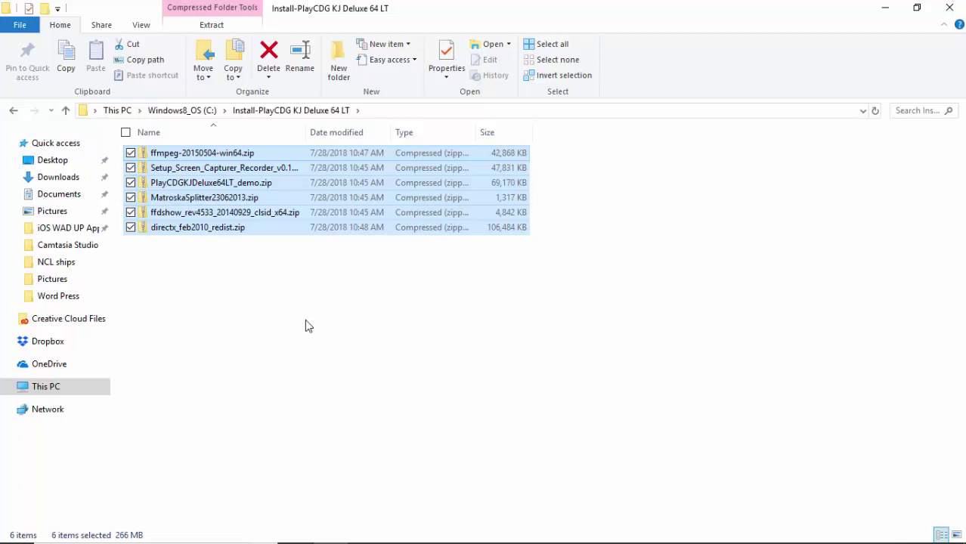
pyautogui.click(305, 319)
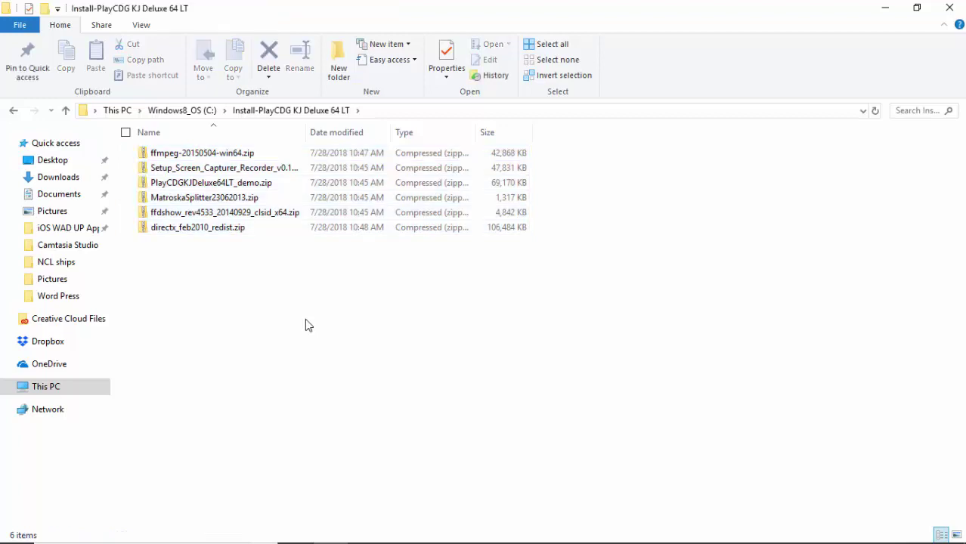
# Create a subfolder named DirectX in the install folder and move directx_feb2010_redist.zip into it
pyautogui.rightClick(272, 297)
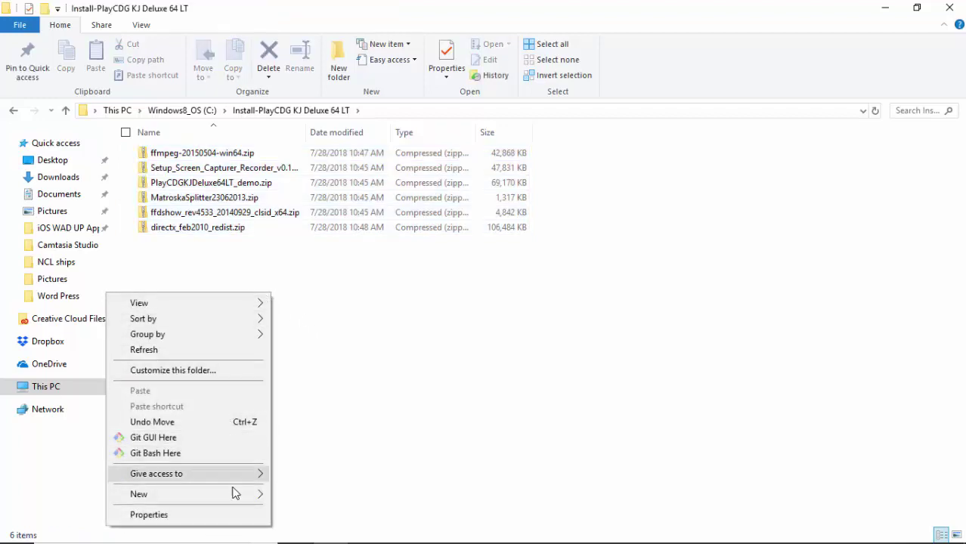
pyautogui.moveTo(236, 502)
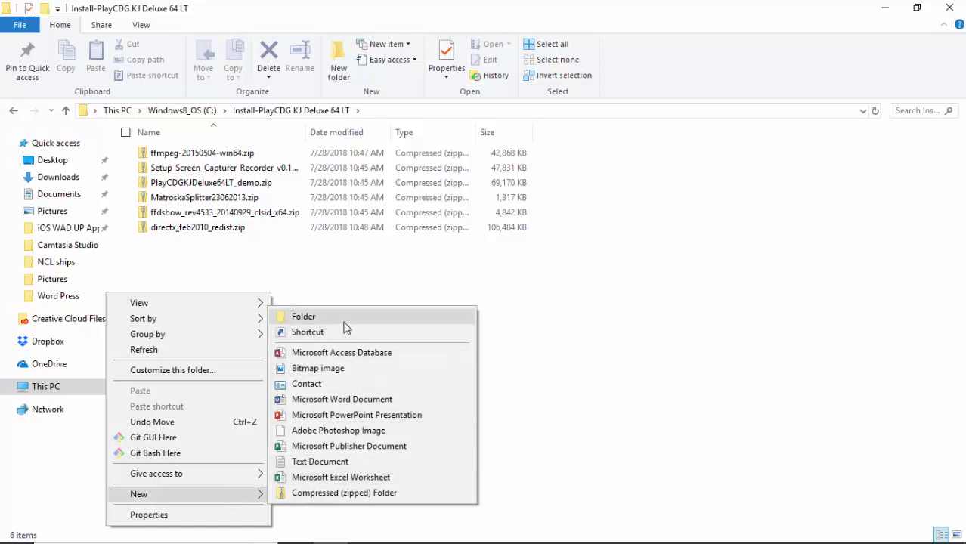
pyautogui.click(344, 322)
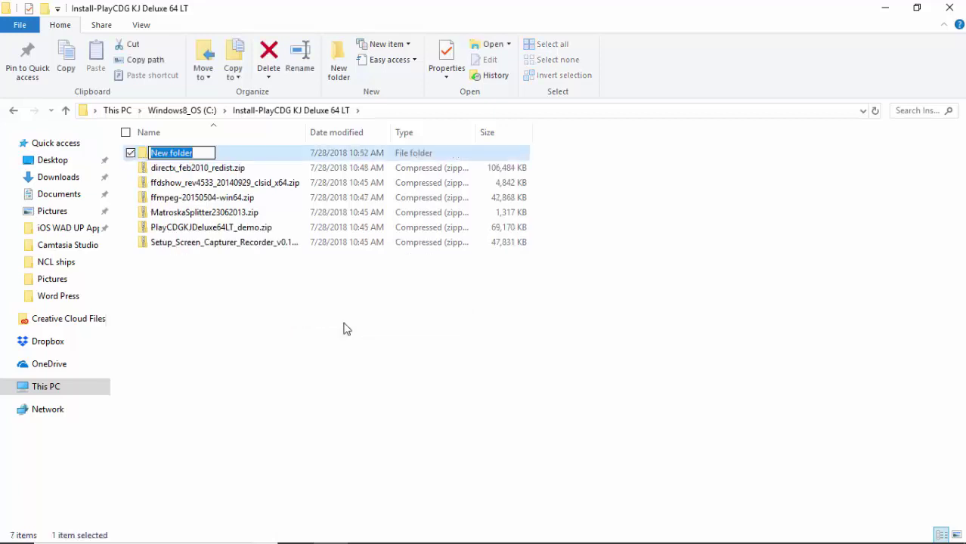
pyautogui.write('DirectX')
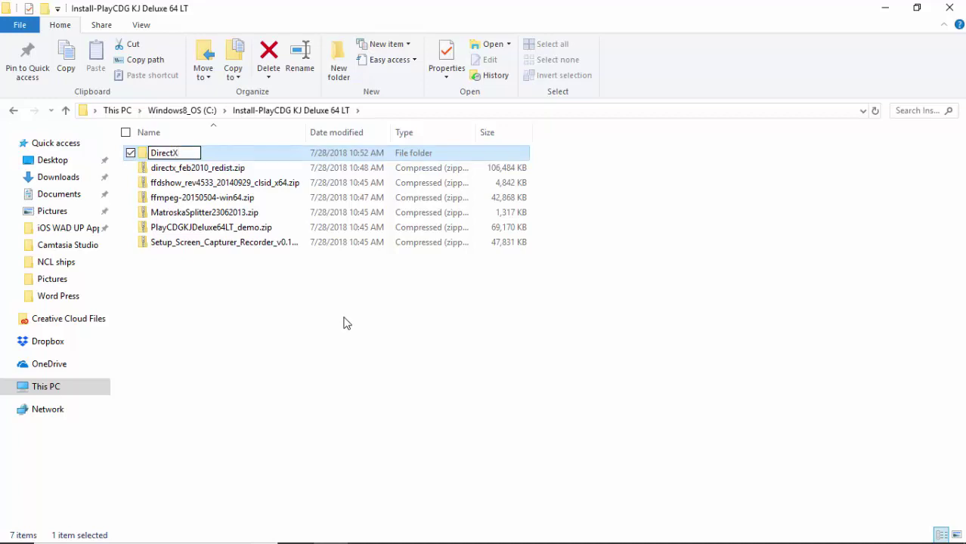
pyautogui.click(306, 291)
pyautogui.click(190, 167)
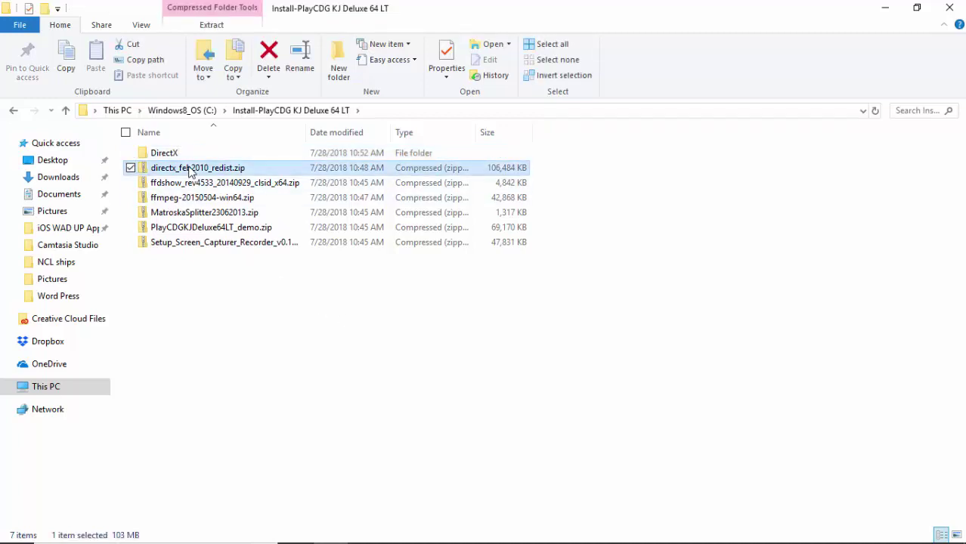
pyautogui.moveTo(190, 170); pyautogui.dragTo(198, 153)
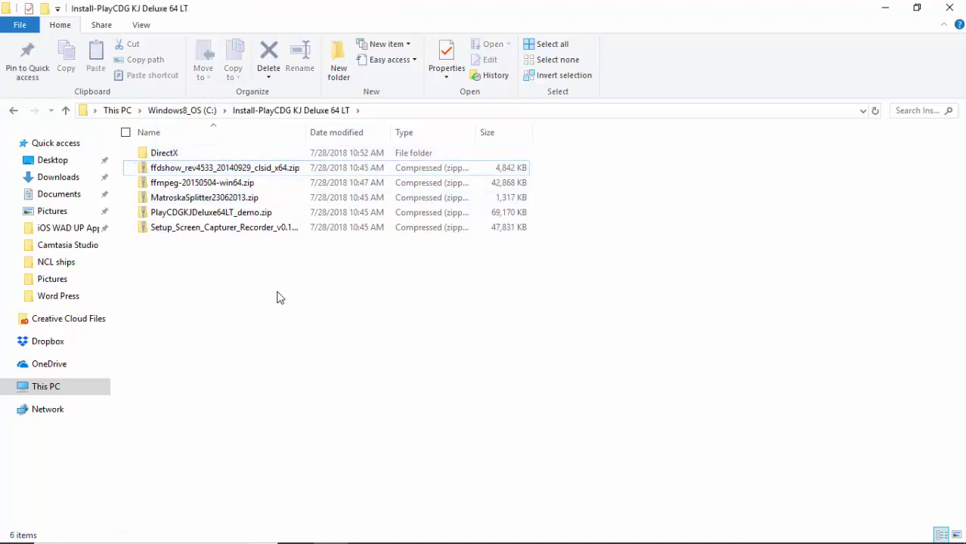
# Run directx_feb2010_redist.exe from the zip in the DirectX folder and accept its license agreement
pyautogui.doubleClick(164, 156)
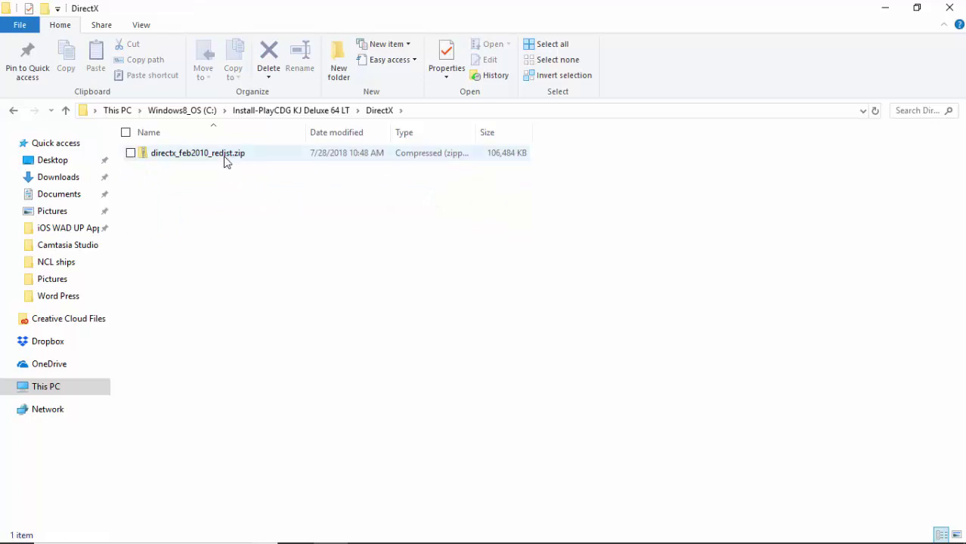
pyautogui.doubleClick(225, 157)
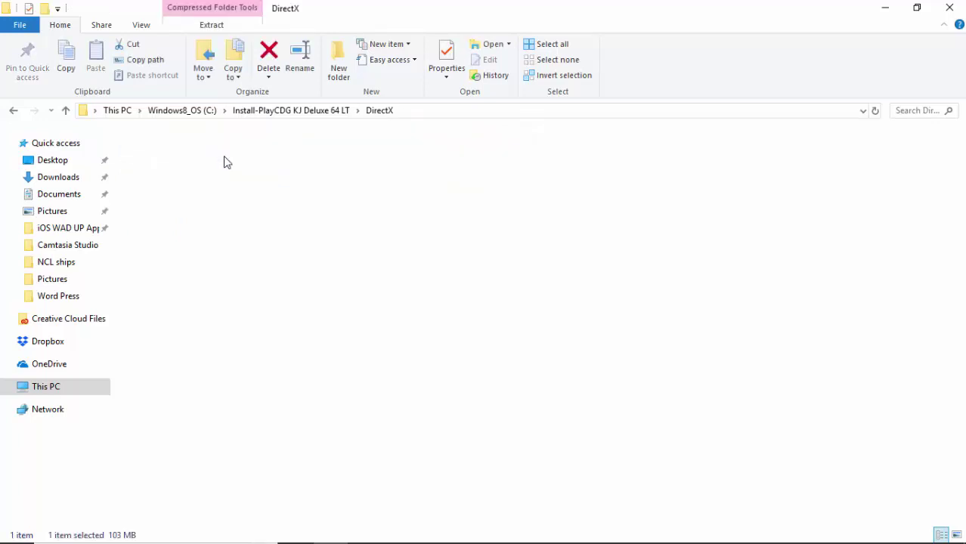
pyautogui.click(224, 161)
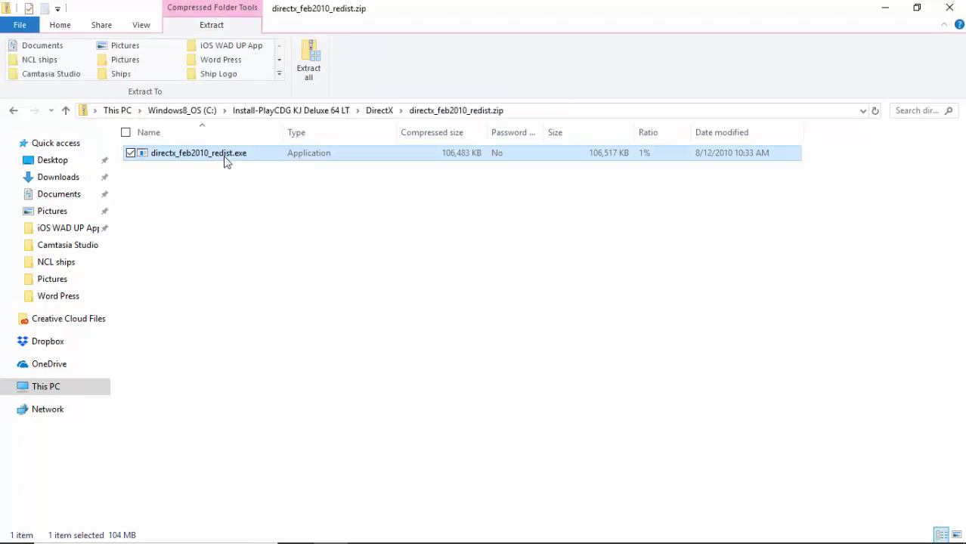
pyautogui.doubleClick(224, 161)
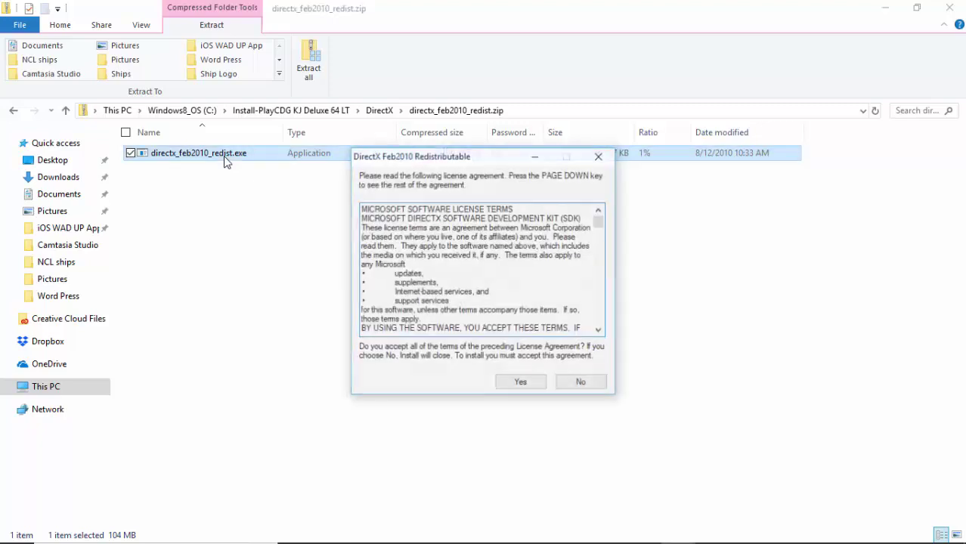
pyautogui.click(518, 381)
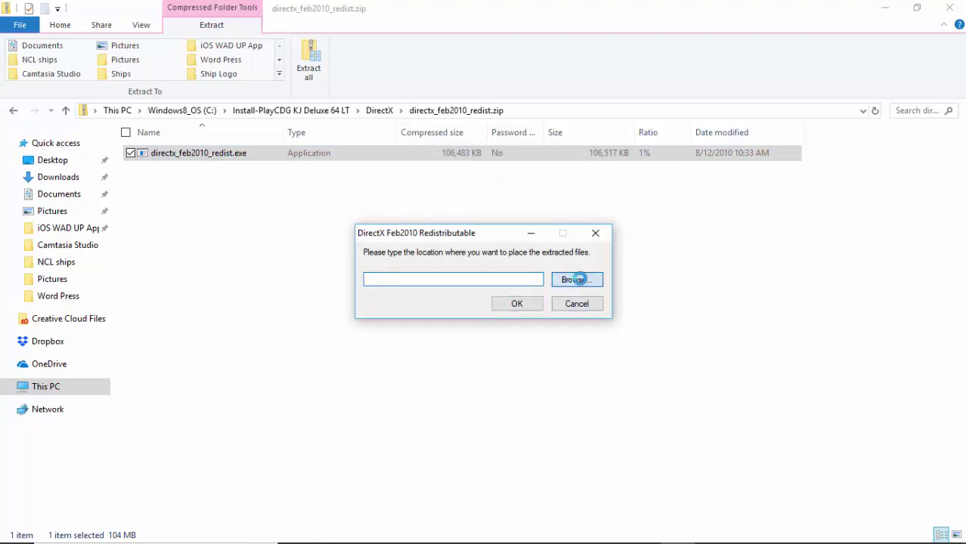
# Extract the DirectX redistributable files to C:\Install-PlayCDG KJ Deluxe 64 LT\DirectX
pyautogui.click(578, 280)
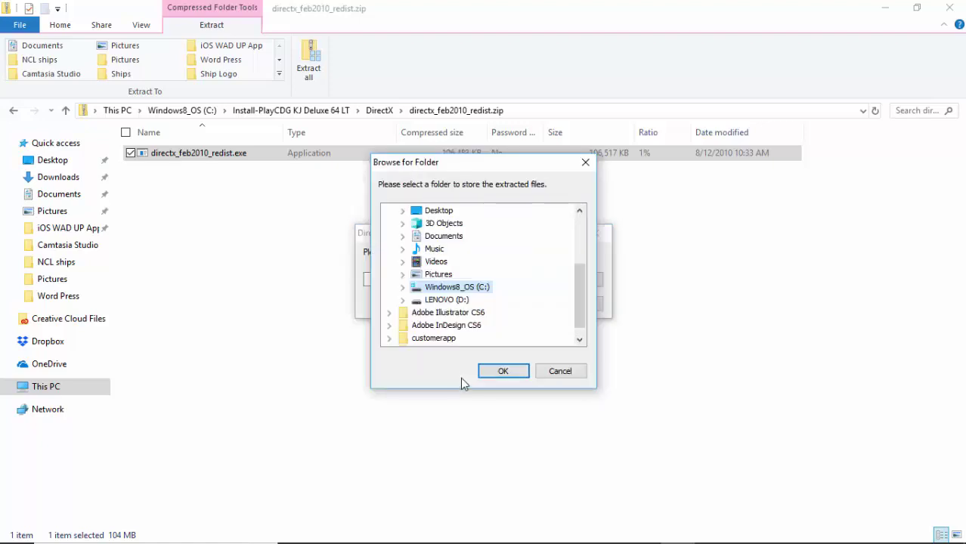
pyautogui.doubleClick(467, 291)
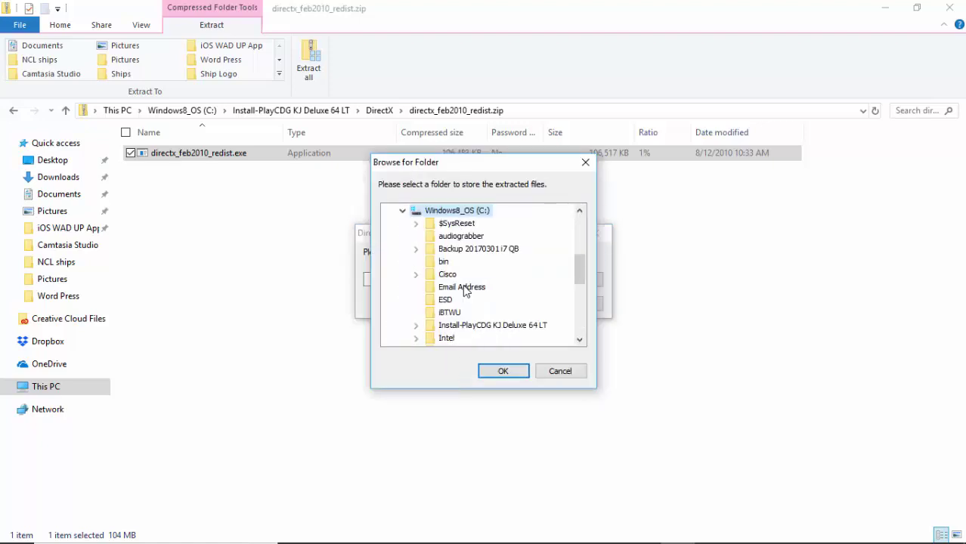
pyautogui.click(478, 329)
pyautogui.doubleClick(478, 331)
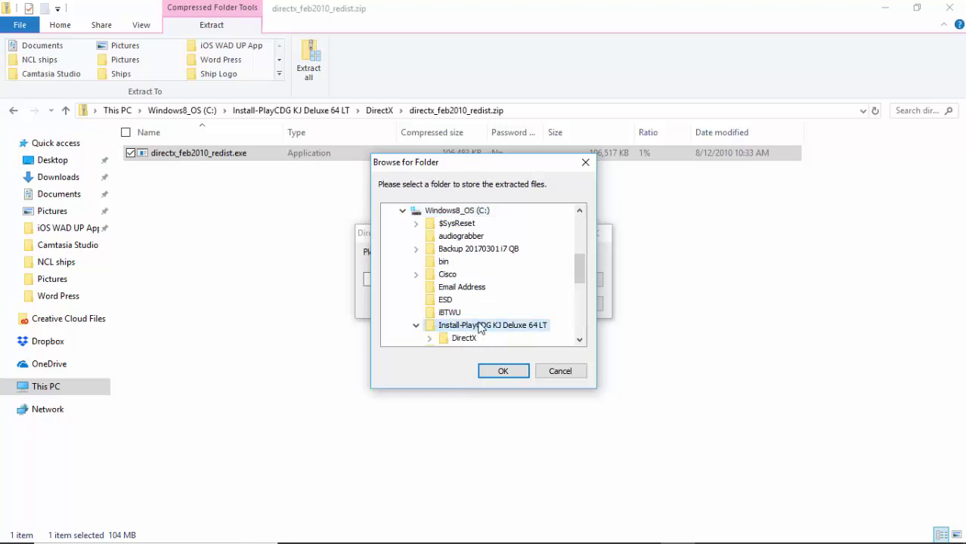
pyautogui.scroll(-1, 477, 312)
pyautogui.click(469, 301)
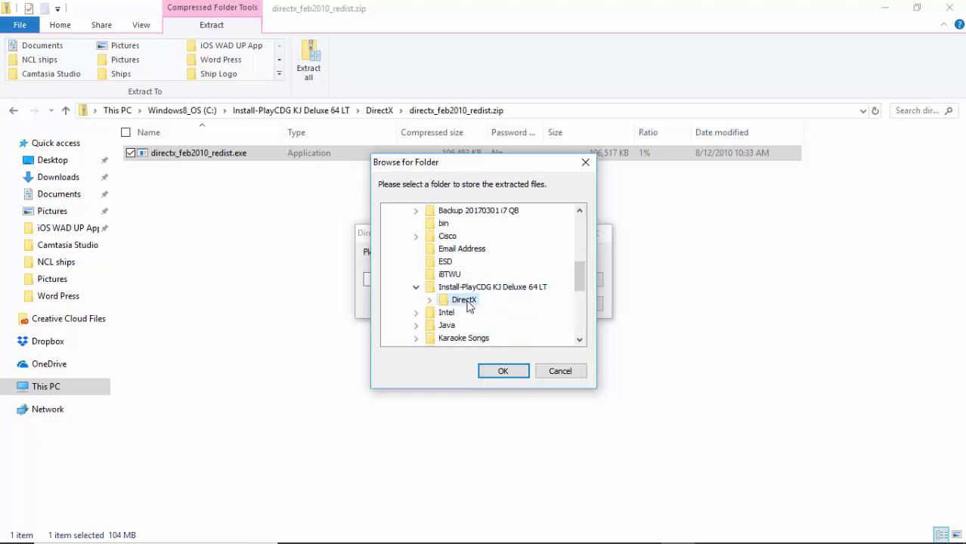
pyautogui.click(505, 371)
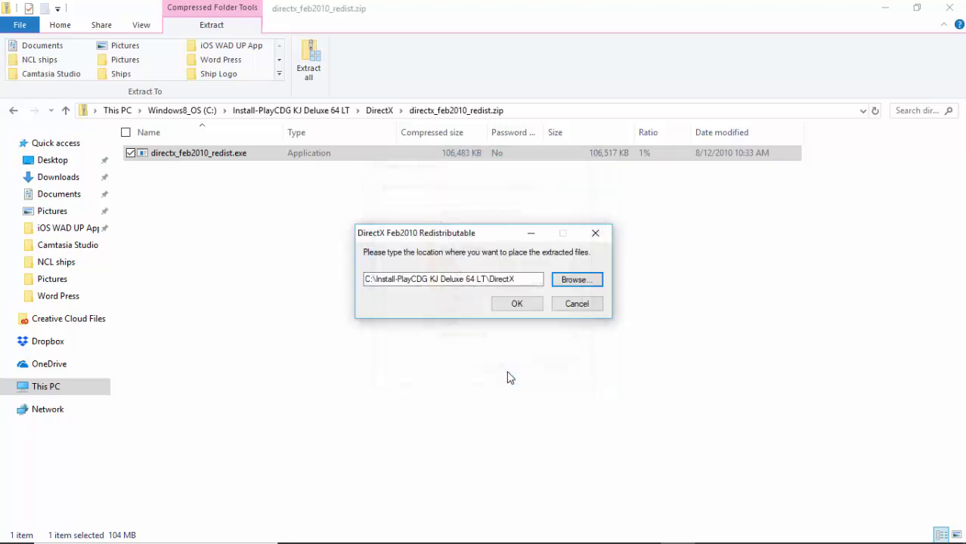
pyautogui.click(519, 305)
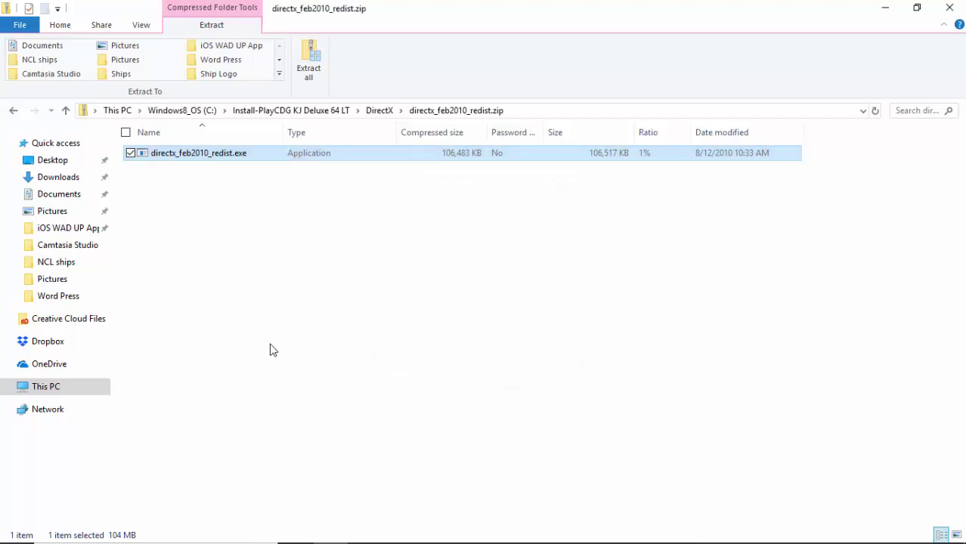
# Return to the DirectX folder and launch DXSETUP.exe from the extracted files
pyautogui.click(13, 111)
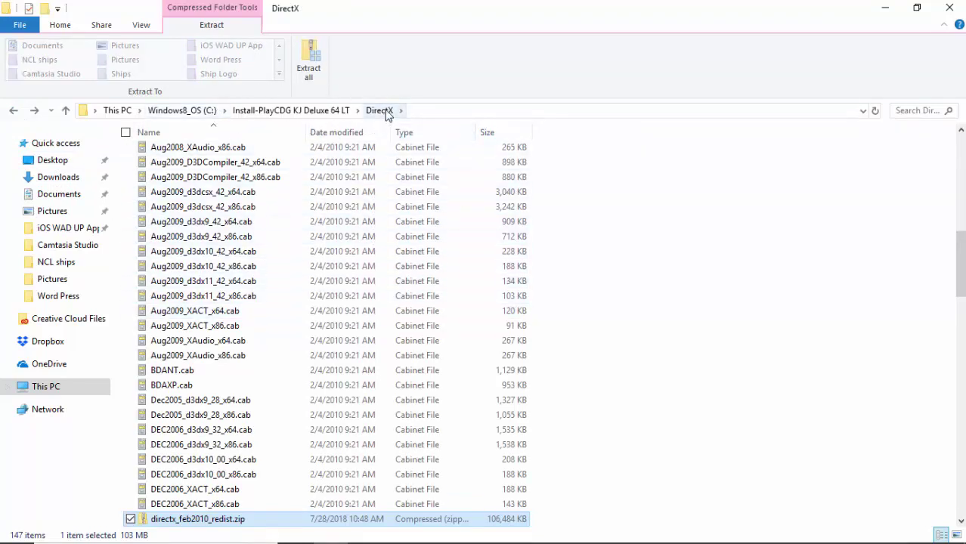
pyautogui.scroll(-5, 268, 382)
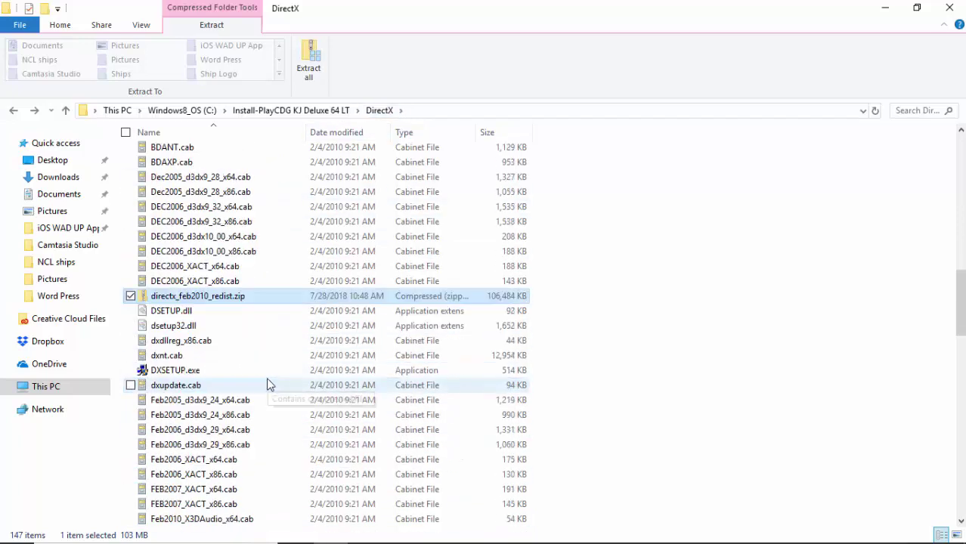
pyautogui.click(222, 375)
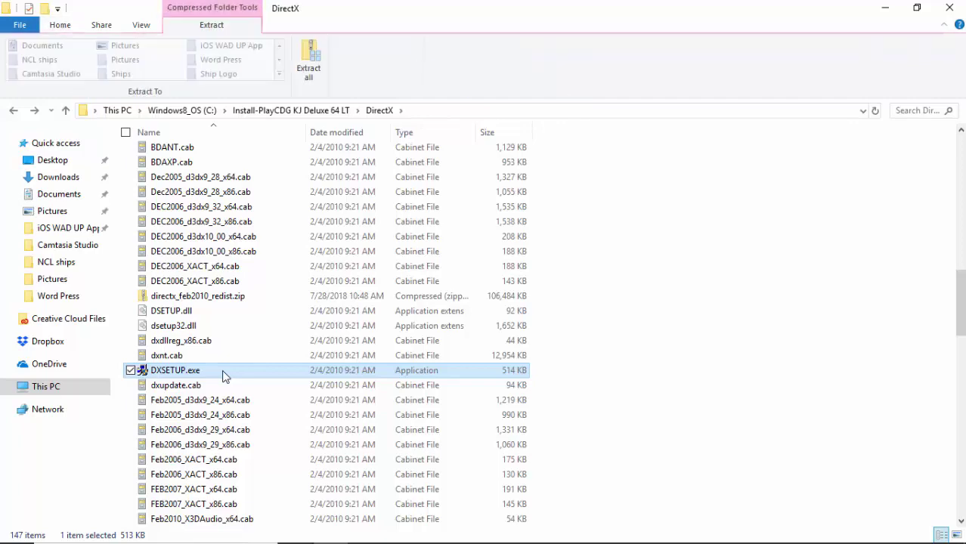
pyautogui.scroll(10, 223, 376)
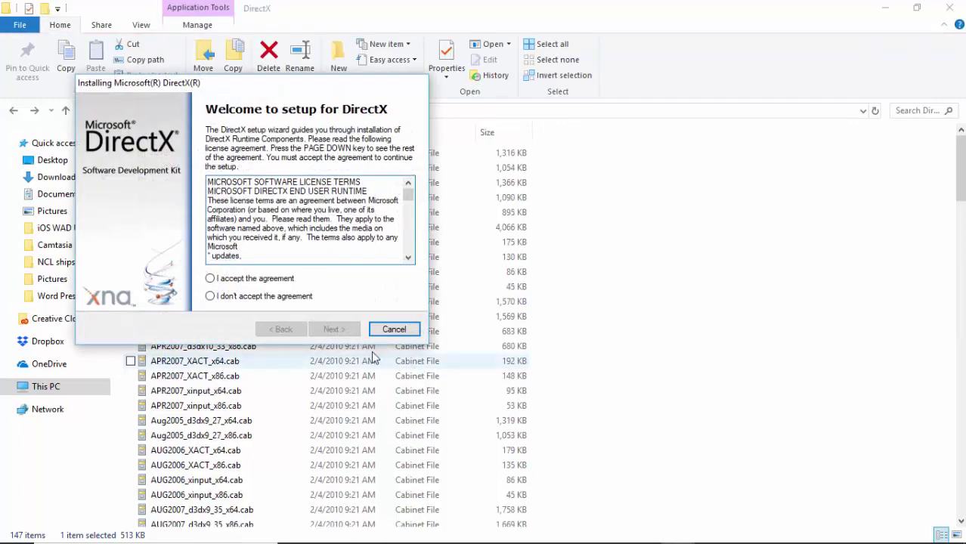
# Accept the DirectX license agreement, install the DirectX runtime components and finish the setup wizard
pyautogui.click(246, 280)
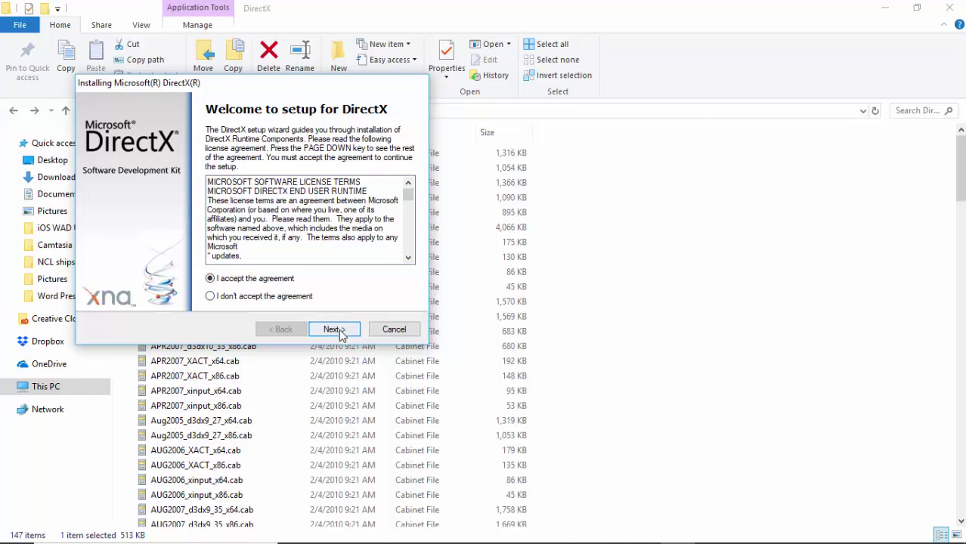
pyautogui.click(338, 330)
pyautogui.click(338, 330)
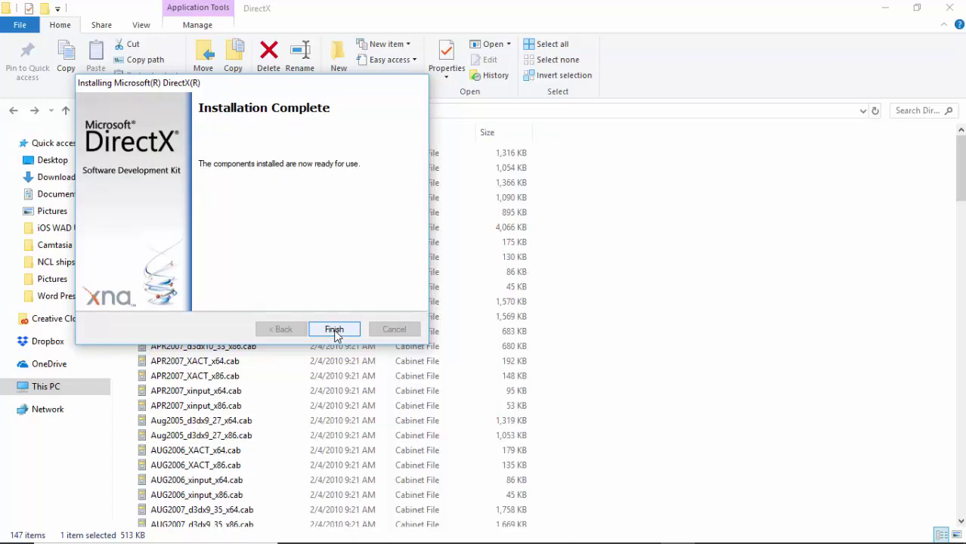
pyautogui.click(334, 330)
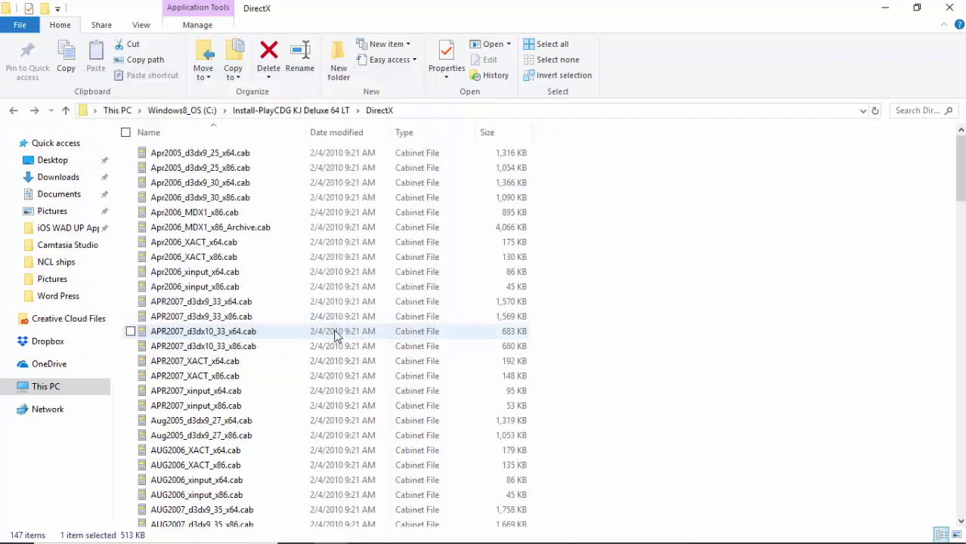
# Return to the install folder and launch the ffdshow installer from ffdshow_rev4533_20140929_clsid_x64.zip with English as the setup language
pyautogui.click(13, 112)
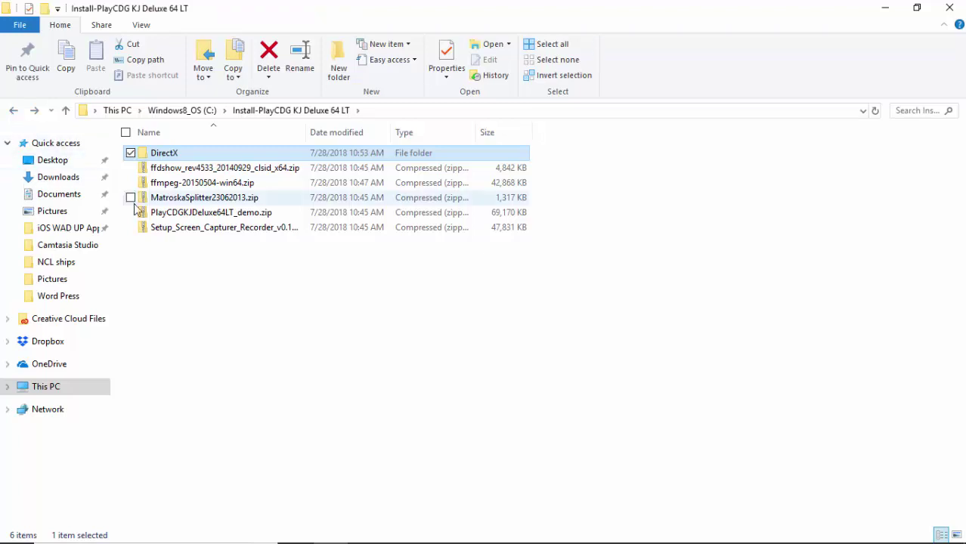
pyautogui.click(232, 167)
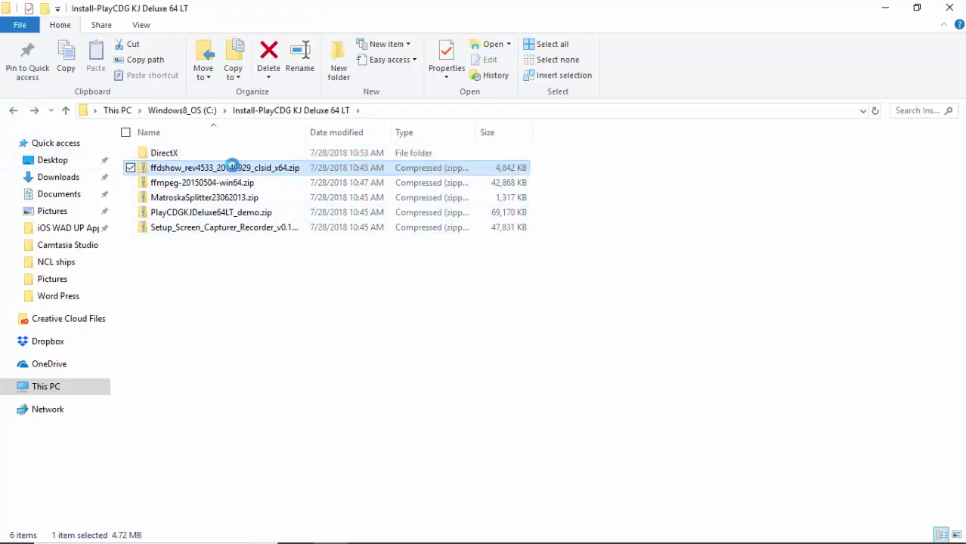
pyautogui.doubleClick(232, 167)
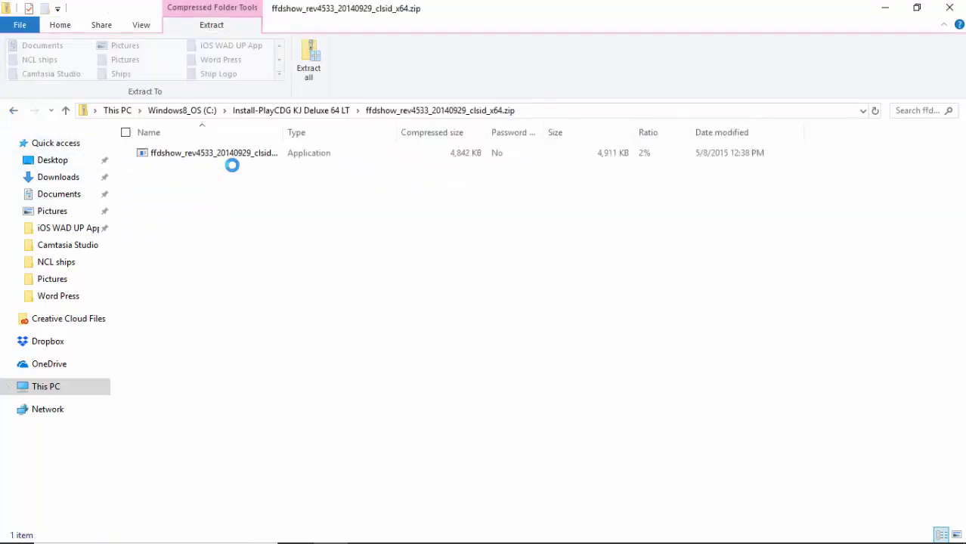
pyautogui.click(236, 153)
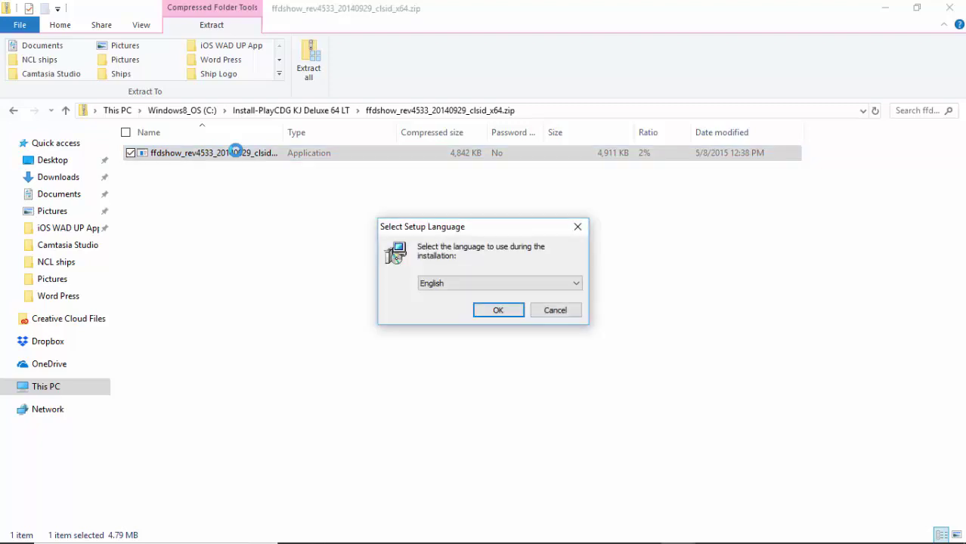
pyautogui.click(502, 310)
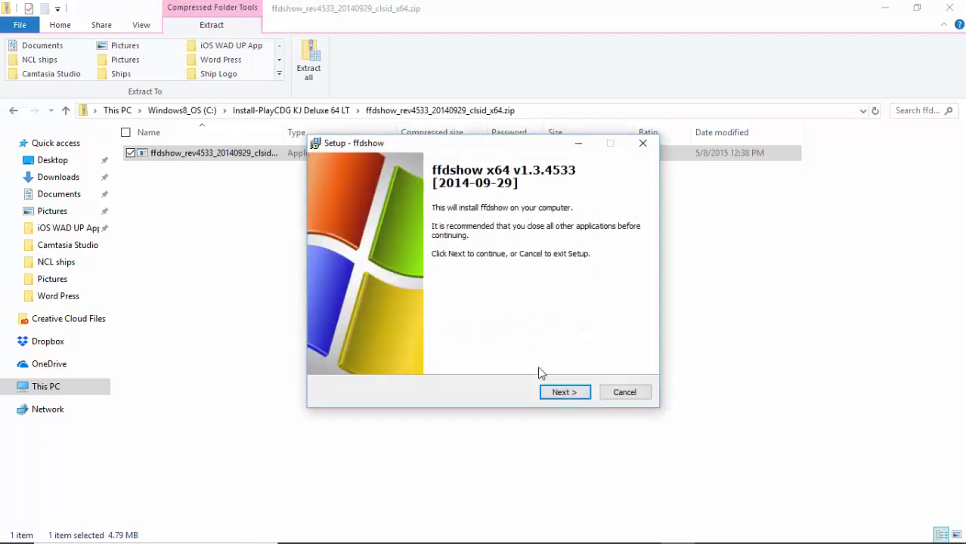
# Install ffdshow with the default DirectShow components: video decoder, audio decoder, raw video processor and raw audio processor
pyautogui.click(563, 396)
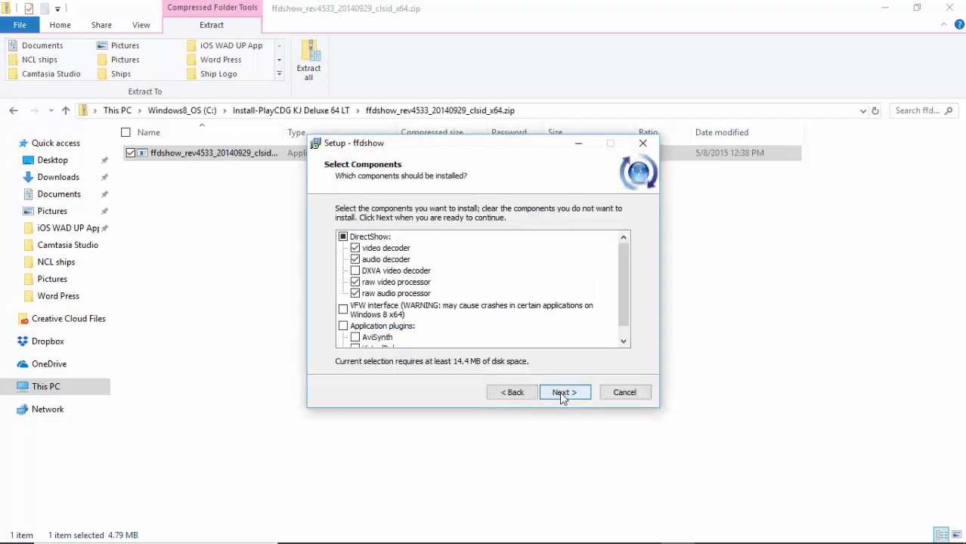
pyautogui.click(562, 396)
pyautogui.click(562, 396)
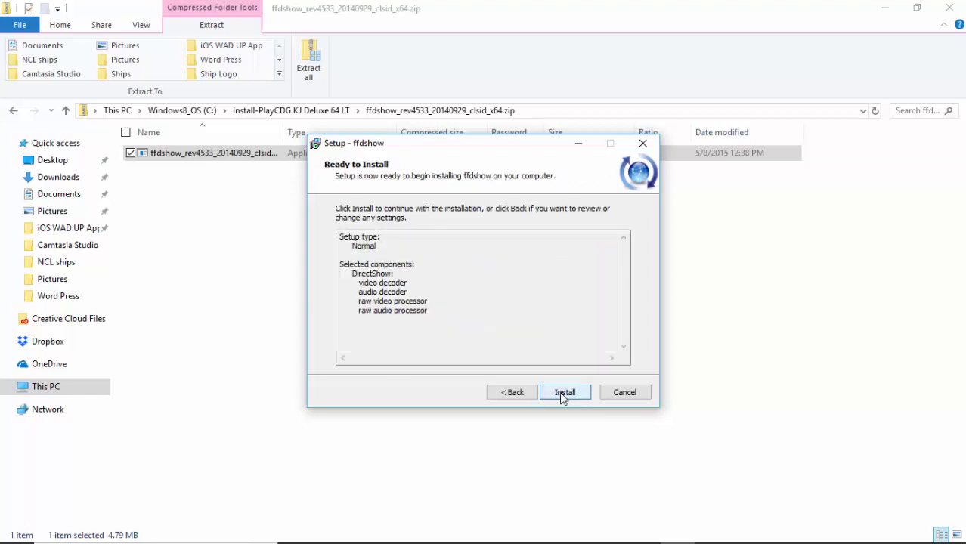
pyautogui.click(564, 392)
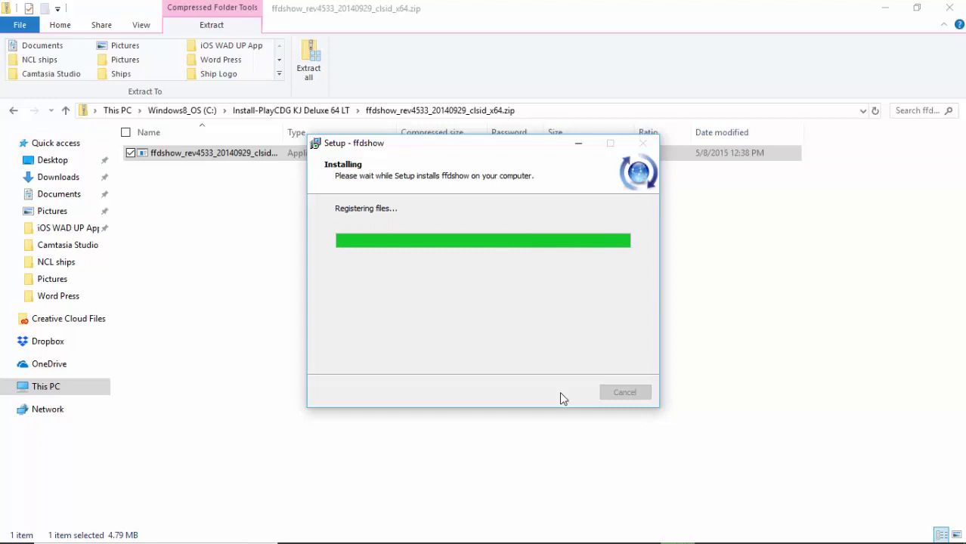
pyautogui.click(564, 392)
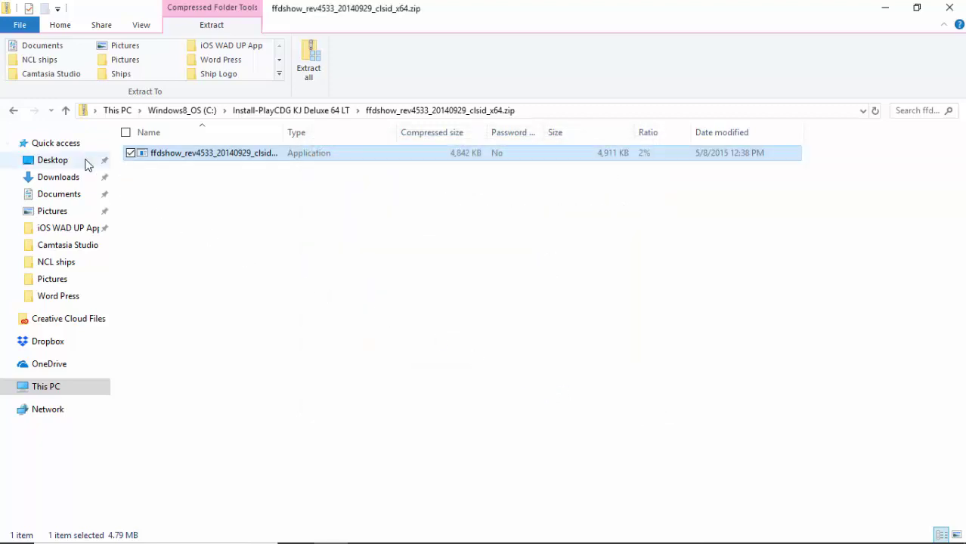
# Return to the install folder and launch MatroskaSplitter23062013.exe from MatroskaSplitter23062013.zip
pyautogui.click(14, 111)
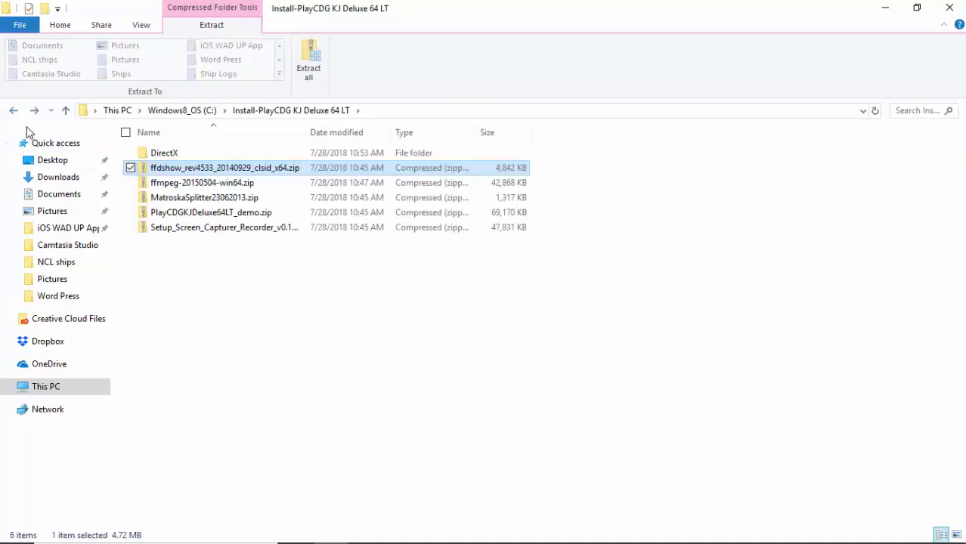
pyautogui.click(225, 197)
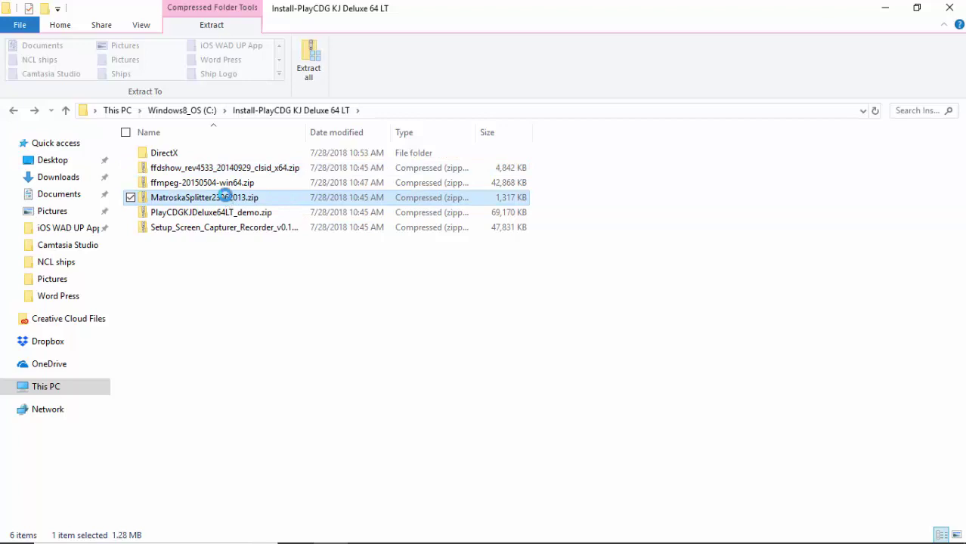
pyautogui.doubleClick(225, 198)
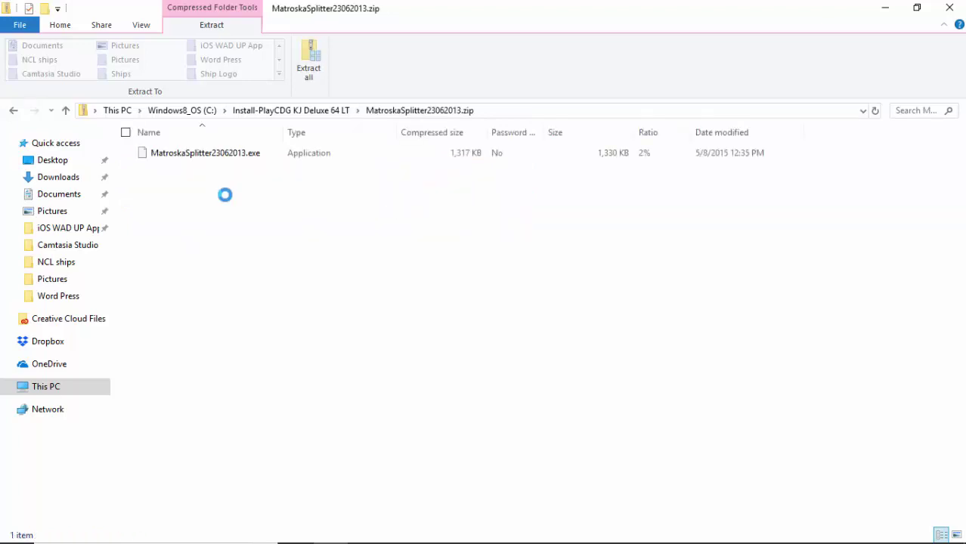
pyautogui.doubleClick(227, 153)
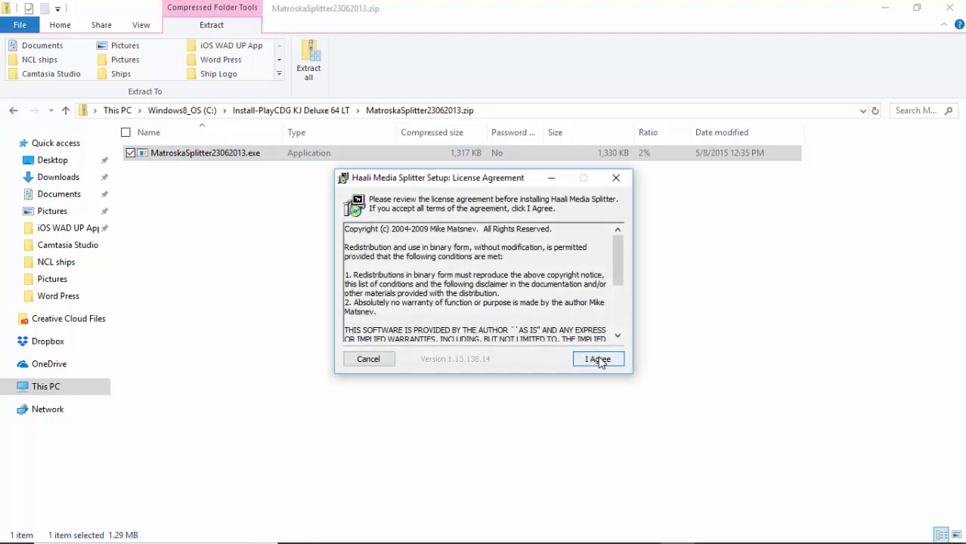
# Accept the Haali Media Splitter license, install it with the default Start menu folder and options, and close the setup
pyautogui.click(597, 359)
pyautogui.click(597, 359)
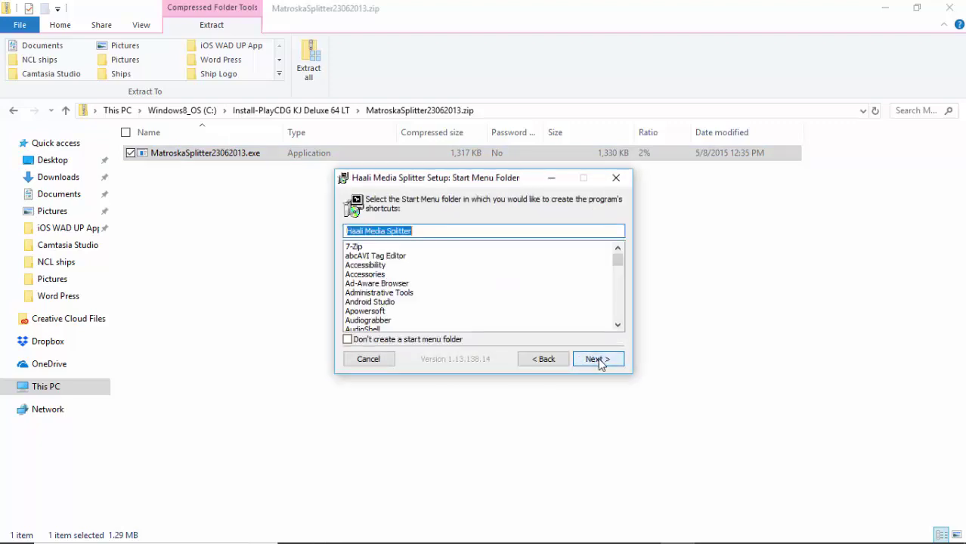
pyautogui.click(597, 359)
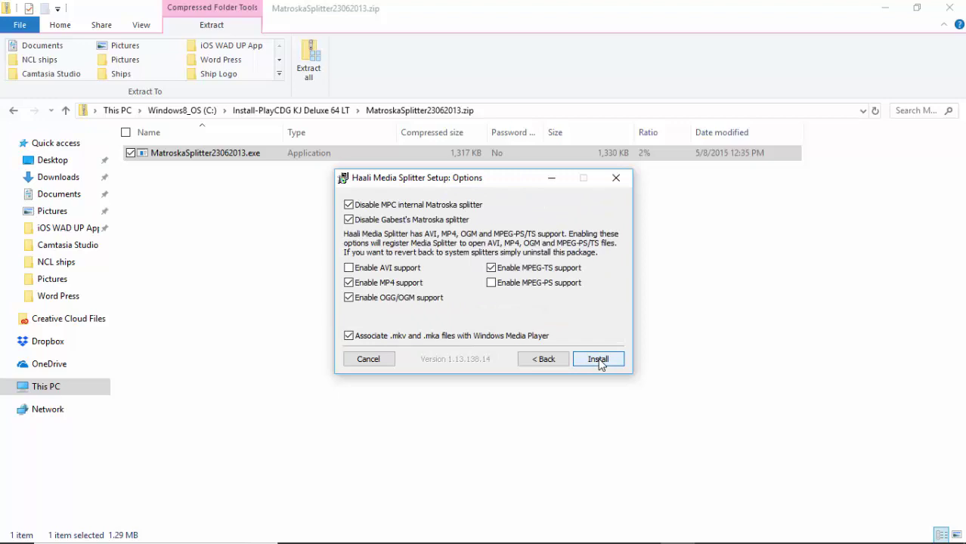
pyautogui.click(598, 359)
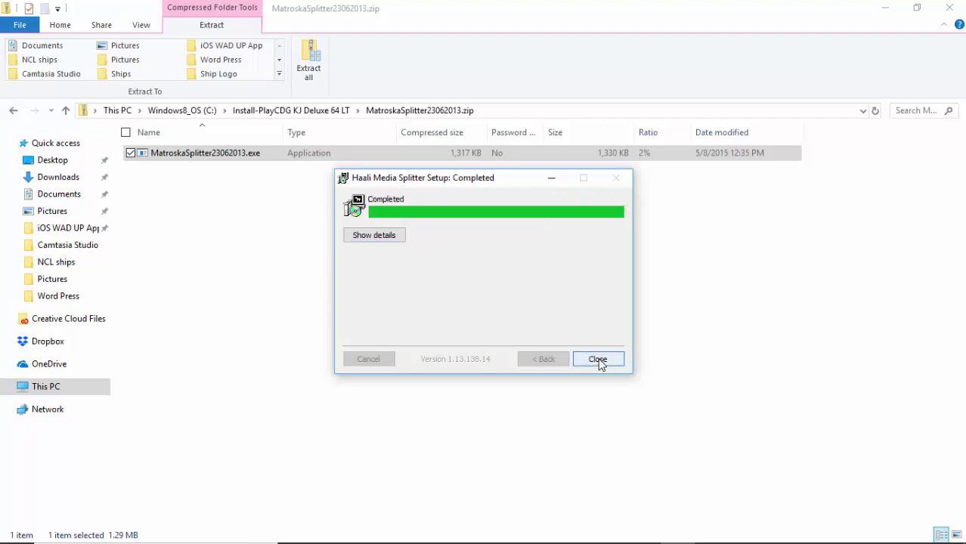
pyautogui.click(598, 360)
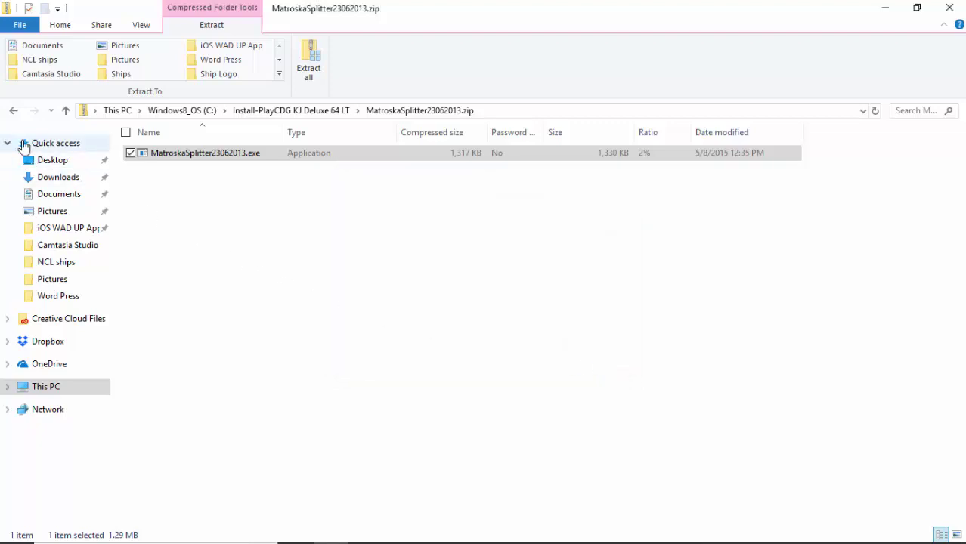
# Return to the install folder and launch the installer in Setup_Screen_Capturer_Recorder_v0.12.8.zip with English as the setup language
pyautogui.click(13, 112)
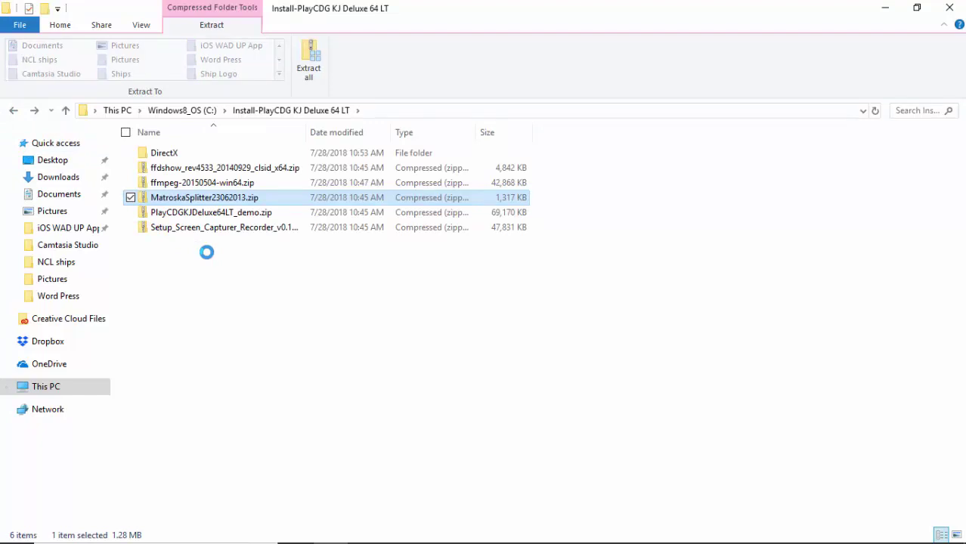
pyautogui.click(227, 229)
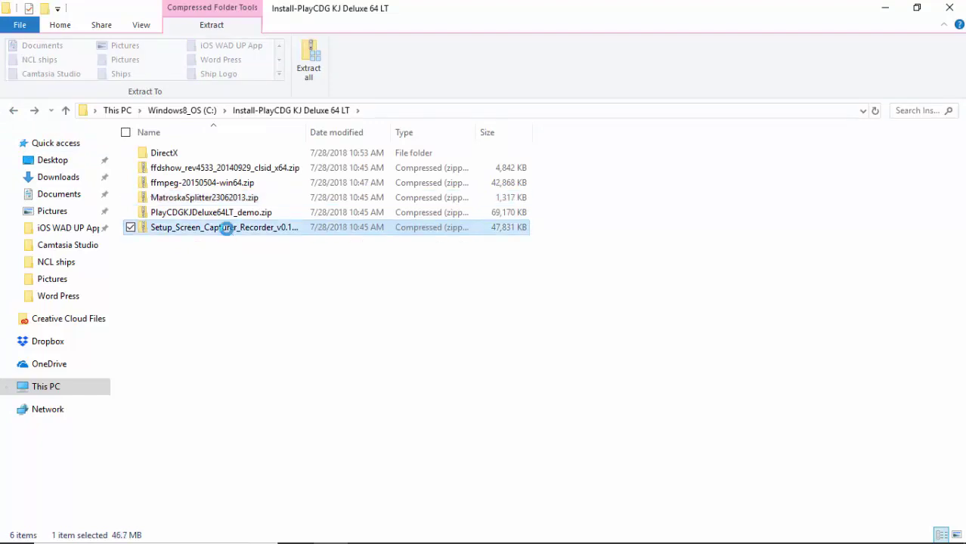
pyautogui.doubleClick(227, 229)
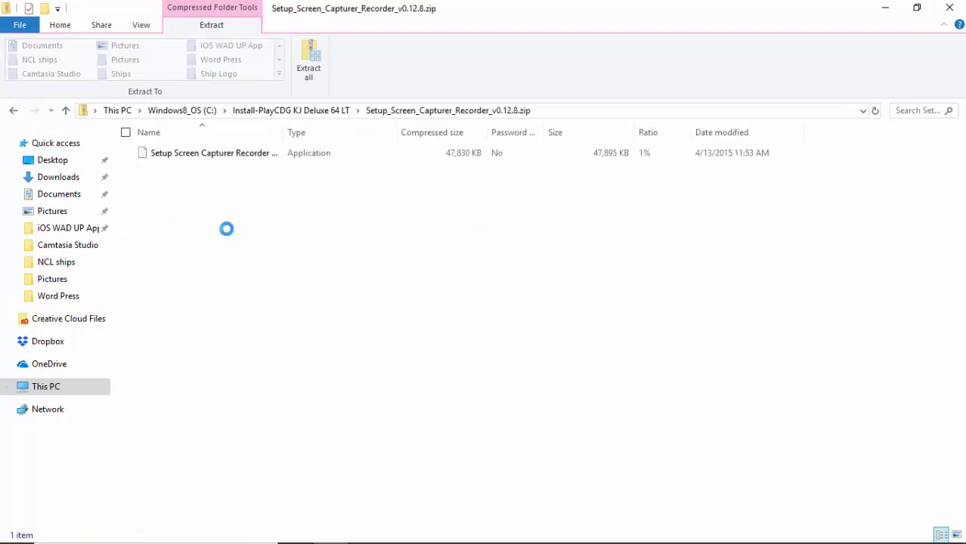
pyautogui.click(231, 159)
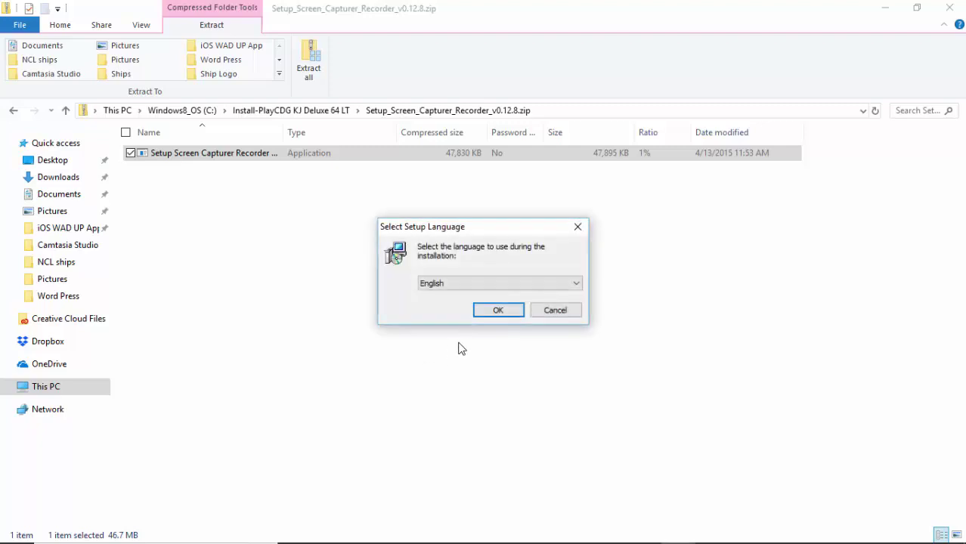
pyautogui.click(499, 311)
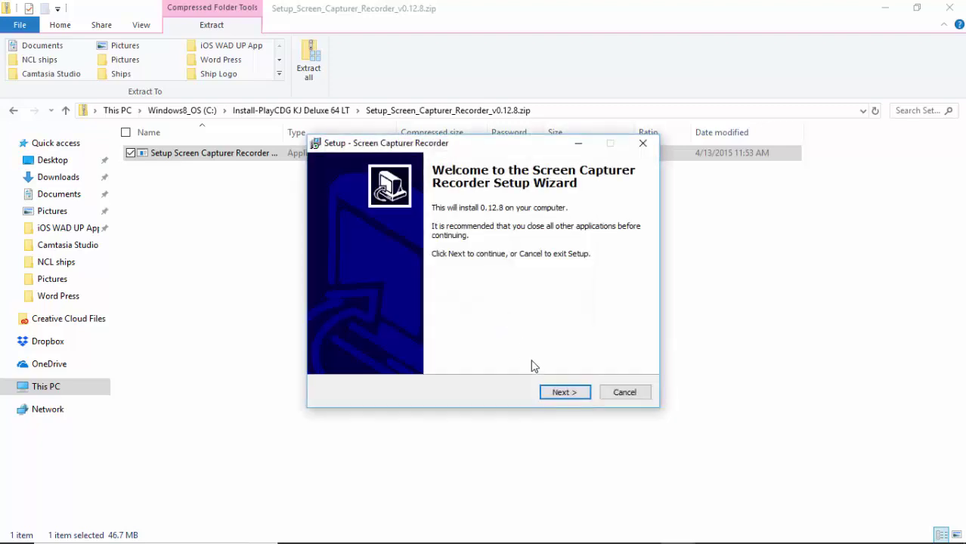
# Install Screen Capturer Recorder with the default settings, finish the wizard and close the README.TXT file it opens
pyautogui.click(563, 392)
pyautogui.click(563, 392)
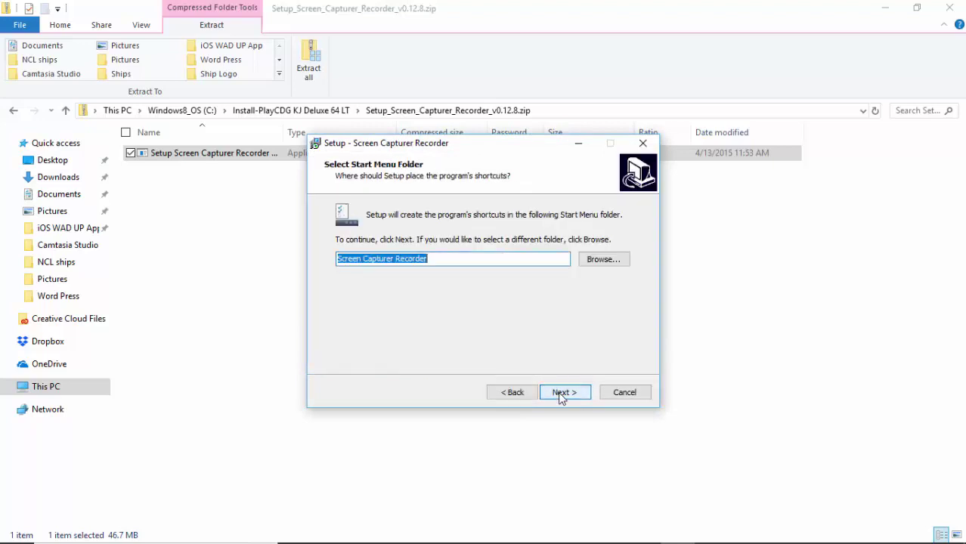
pyautogui.click(563, 393)
pyautogui.click(561, 394)
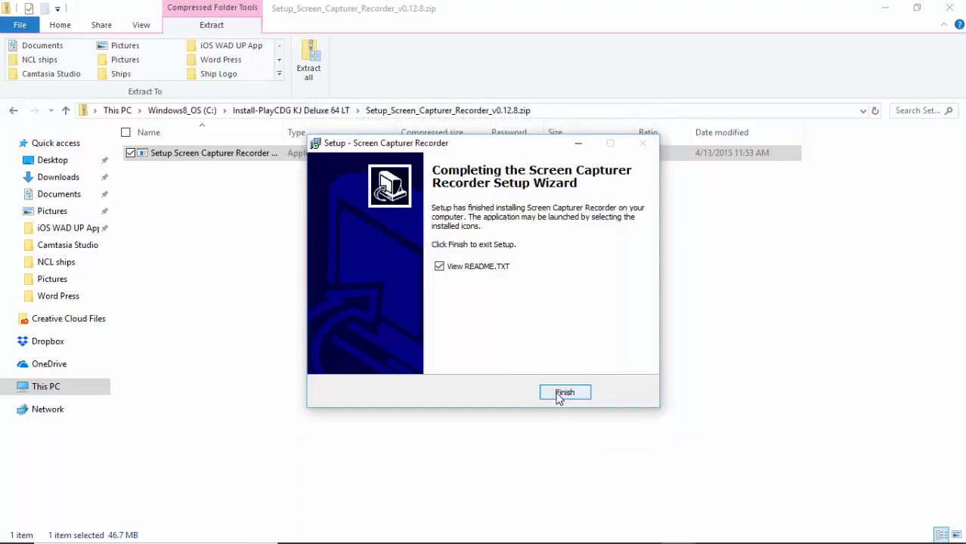
pyautogui.click(565, 392)
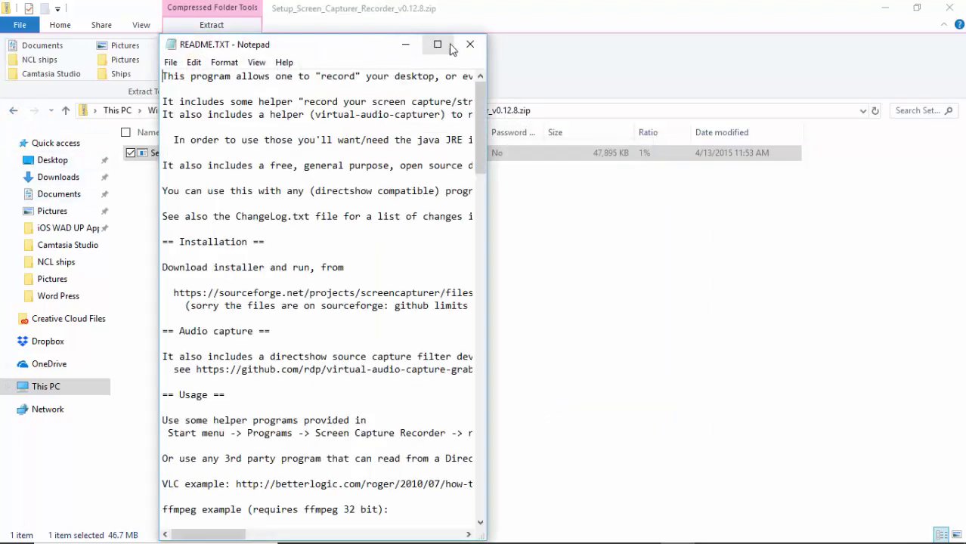
pyautogui.click(470, 44)
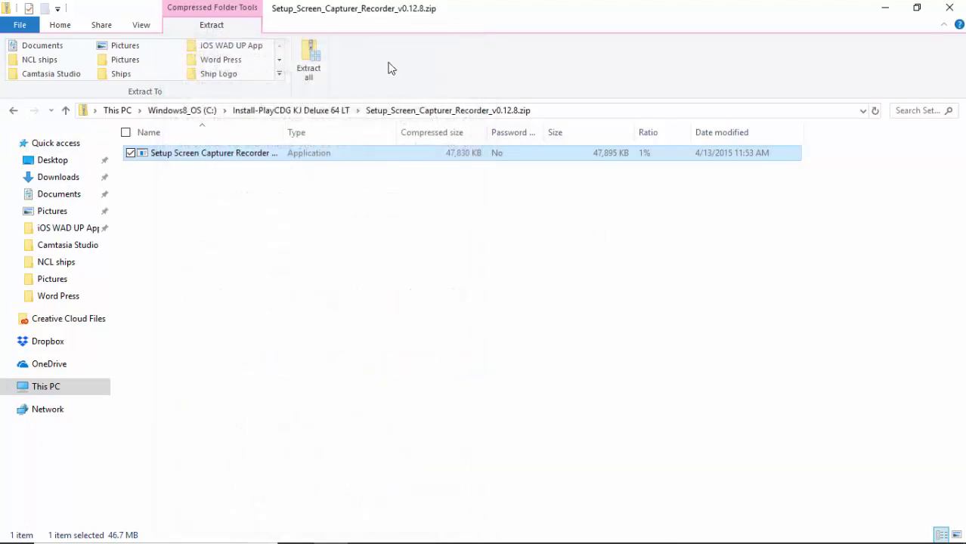
# Run ffmpeg-20150504-win64.exe from its zip, extract it to C:\PlayCDG KJ Deluxe 64 LT\ffmpeg\ and close the extracted folder's window
pyautogui.click(13, 111)
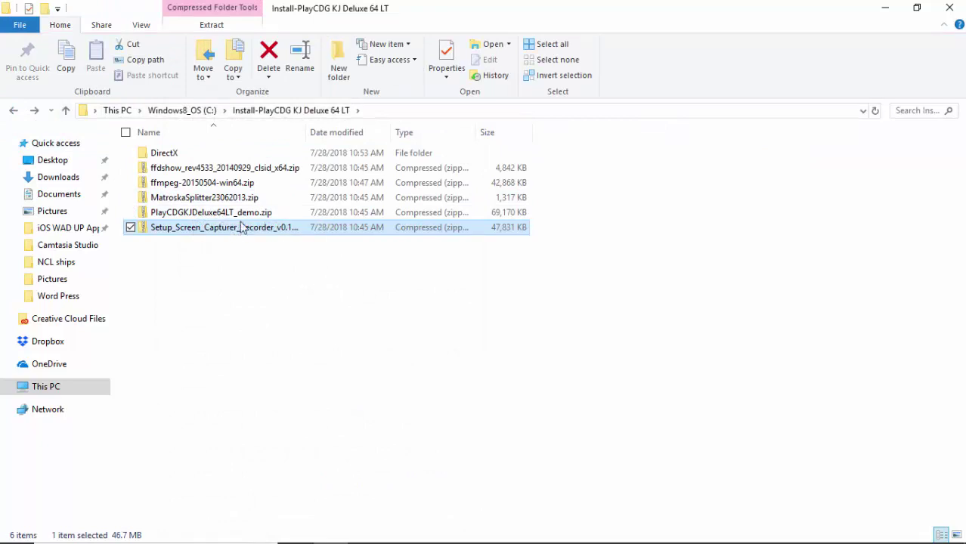
pyautogui.click(231, 183)
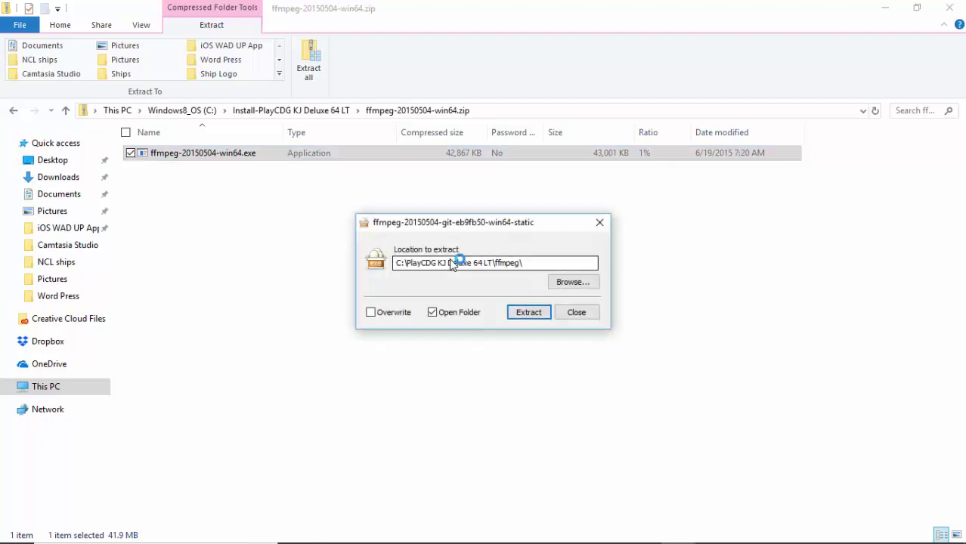
pyautogui.click(530, 312)
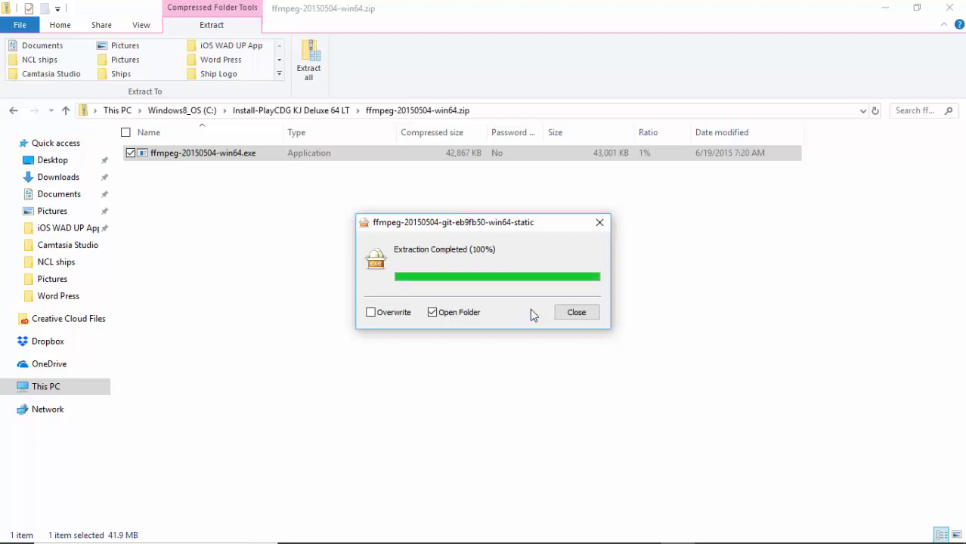
pyautogui.click(576, 312)
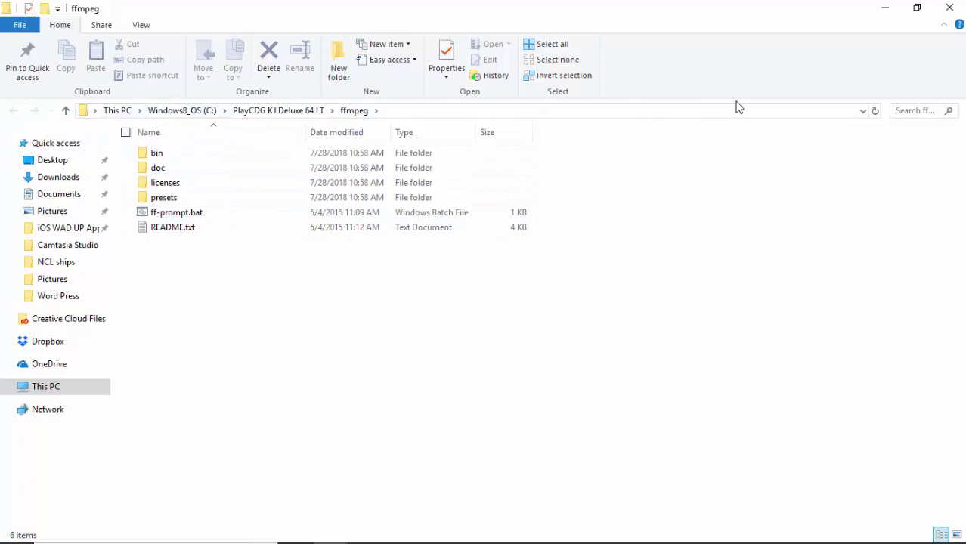
pyautogui.click(954, 8)
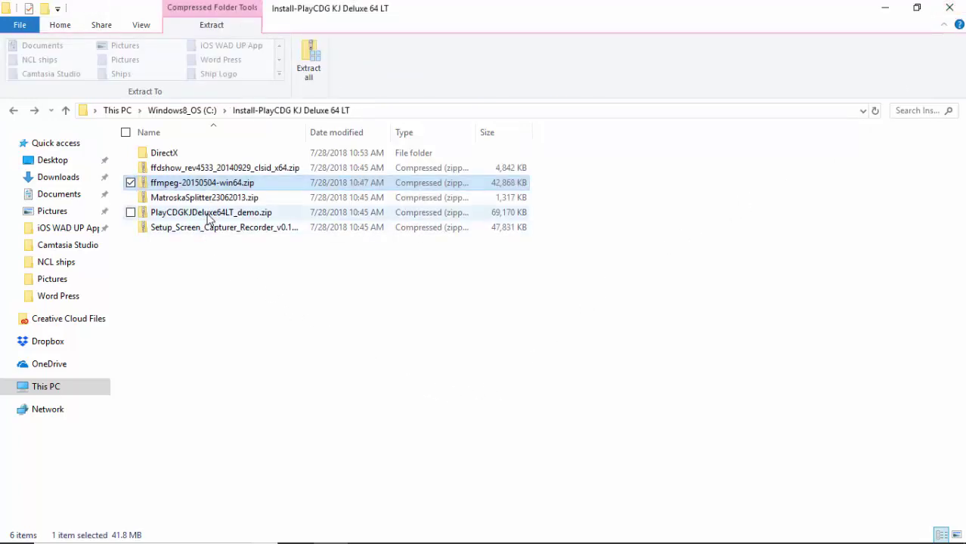
# Copy all contents of PlayCDGKJDeluxe64LT_demo.zip into the Install-PlayCDG KJ Deluxe 64 LT folder
pyautogui.click(209, 215)
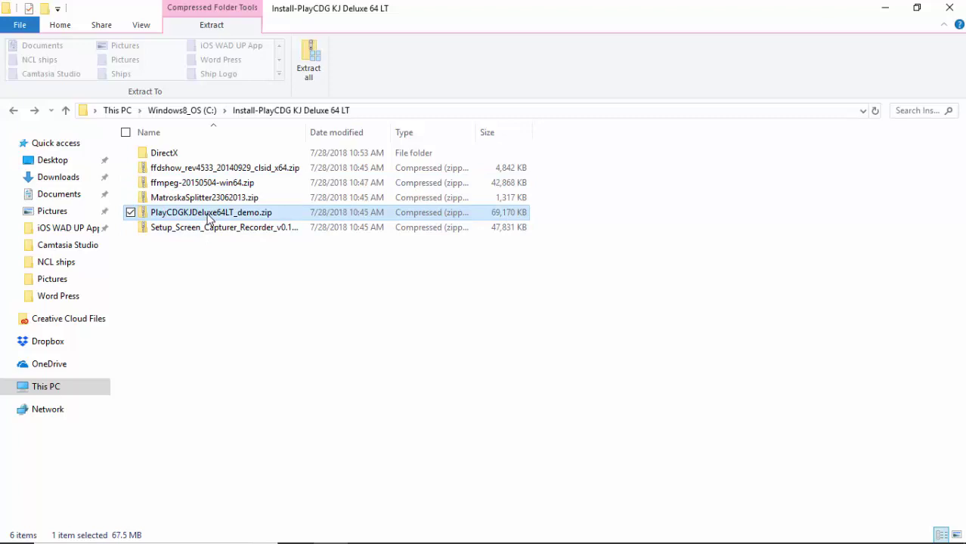
pyautogui.doubleClick(210, 214)
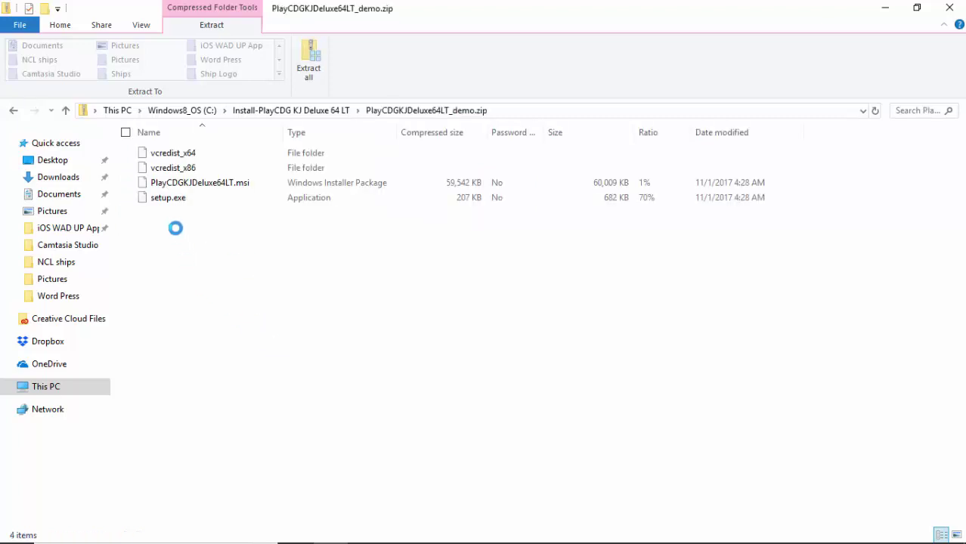
pyautogui.moveTo(174, 226); pyautogui.dragTo(186, 182)
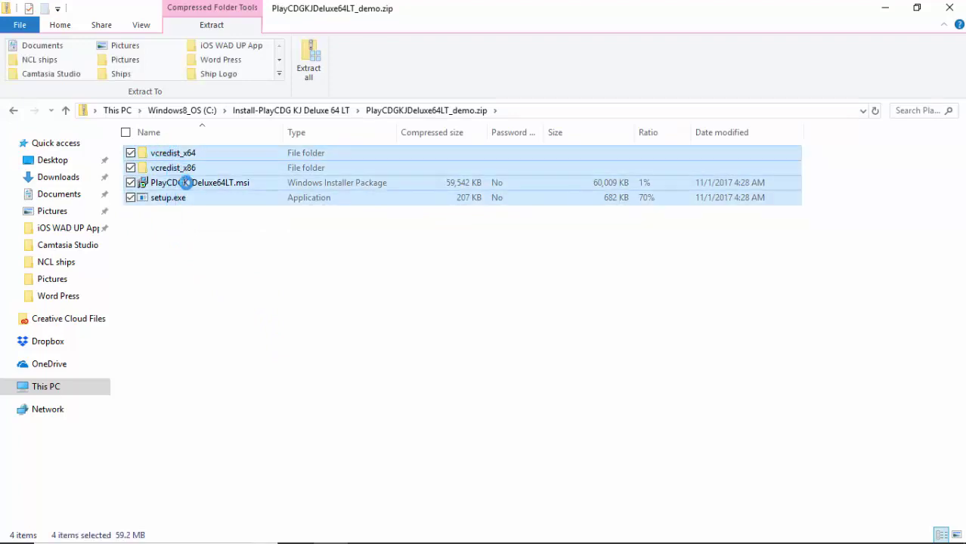
pyautogui.rightClick(185, 183)
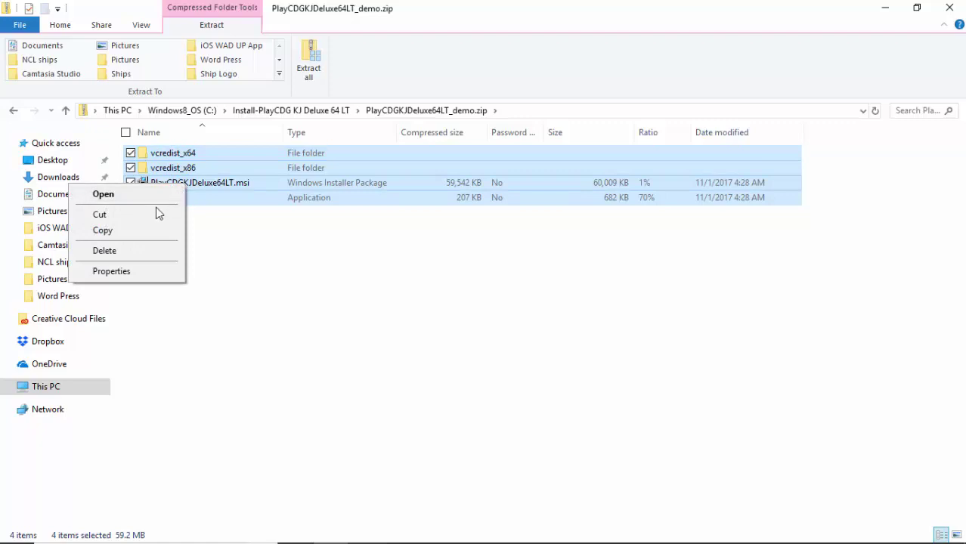
pyautogui.click(140, 235)
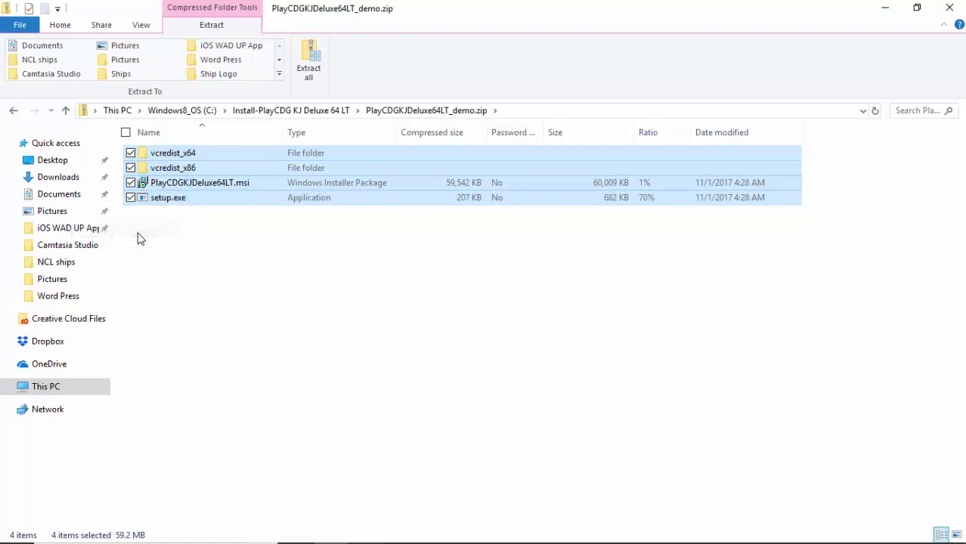
pyautogui.click(20, 112)
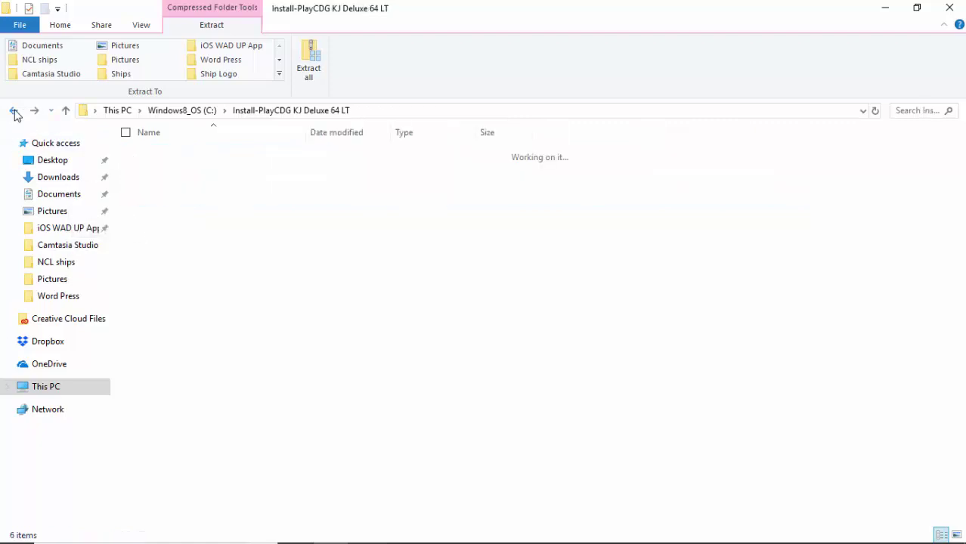
pyautogui.rightClick(259, 303)
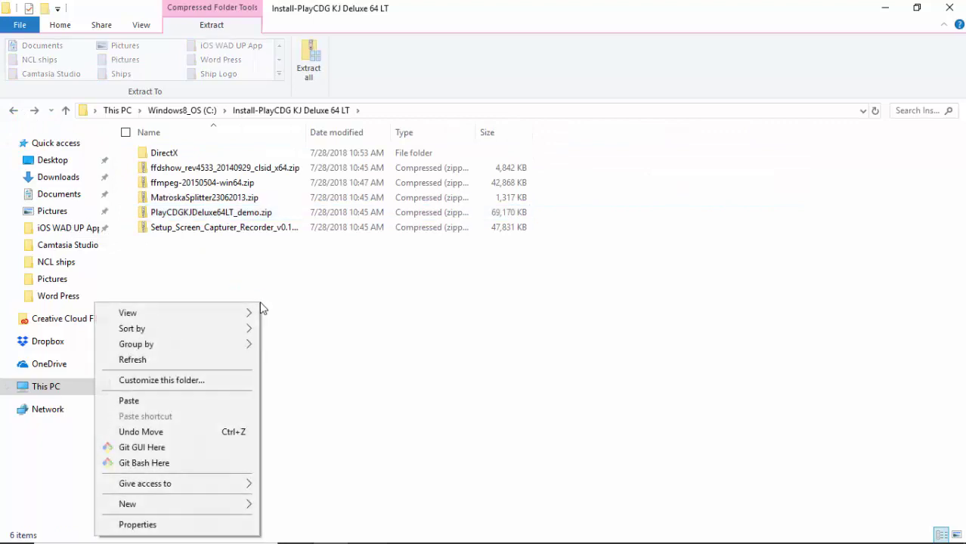
pyautogui.click(177, 403)
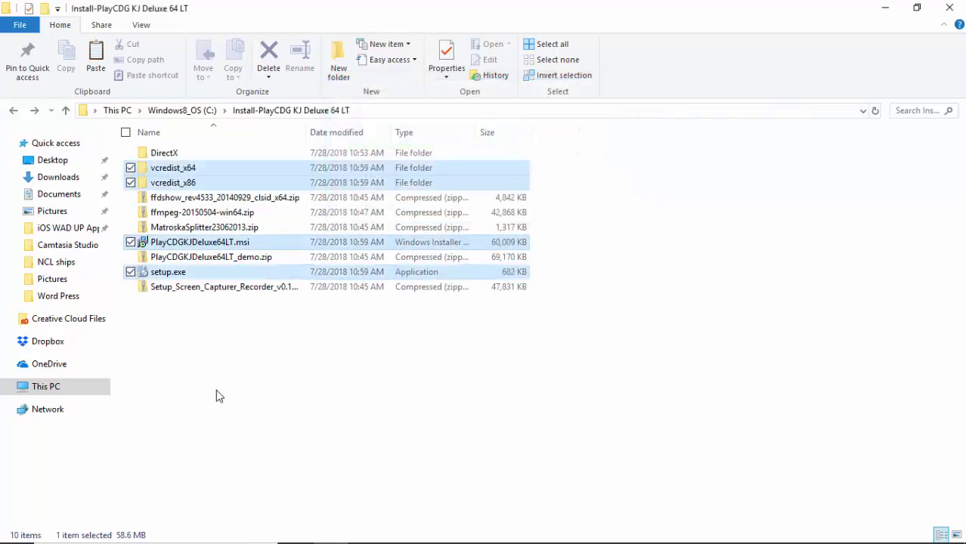
# Run the copied setup.exe and install the Visual C++ Runtime Libraries for x64 and x86
pyautogui.click(221, 366)
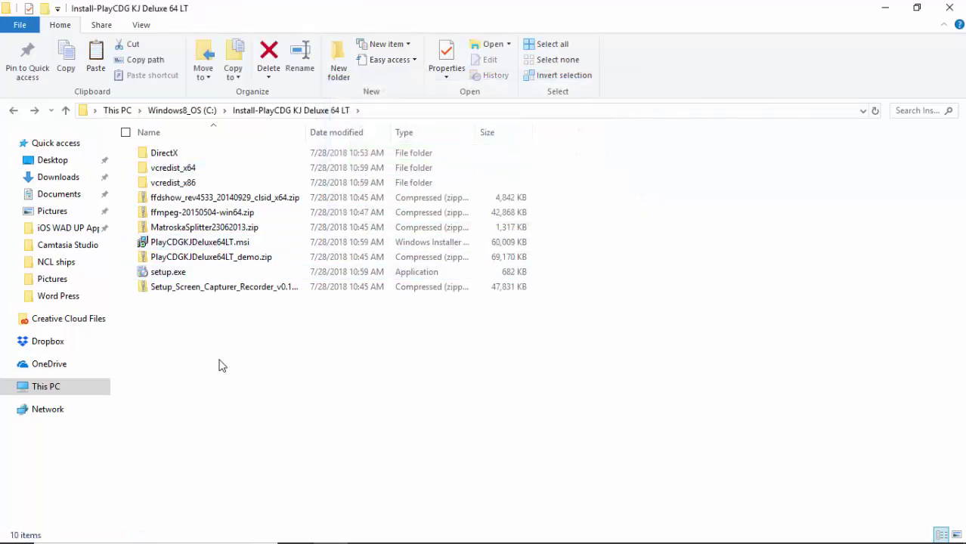
pyautogui.doubleClick(189, 273)
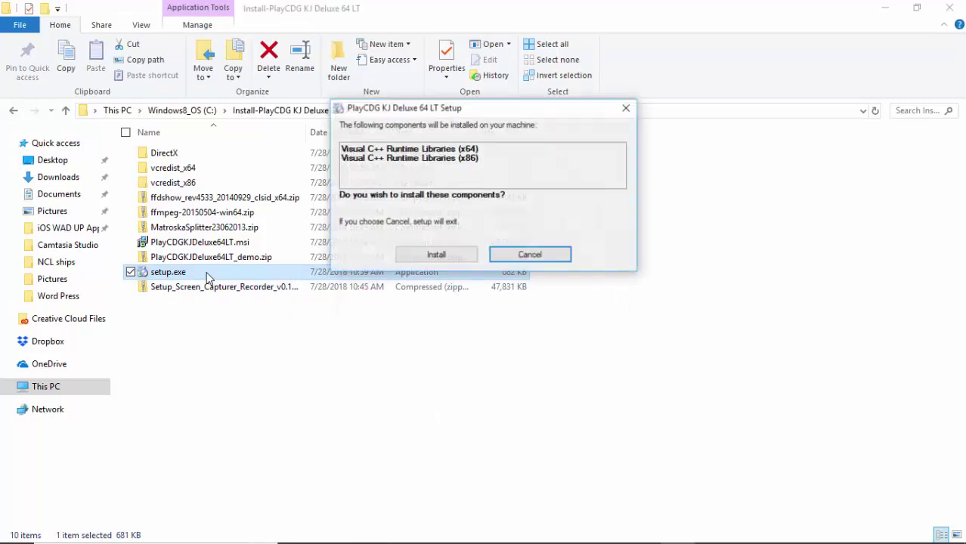
pyautogui.click(436, 255)
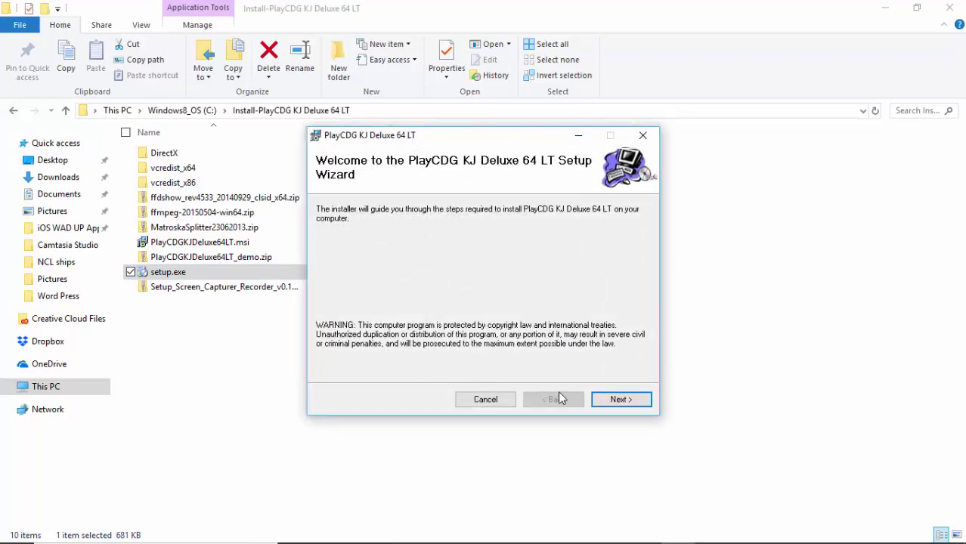
# Agree to the PlayCDG KJ Deluxe 64 LT license, install the program and close the setup wizard
pyautogui.click(622, 402)
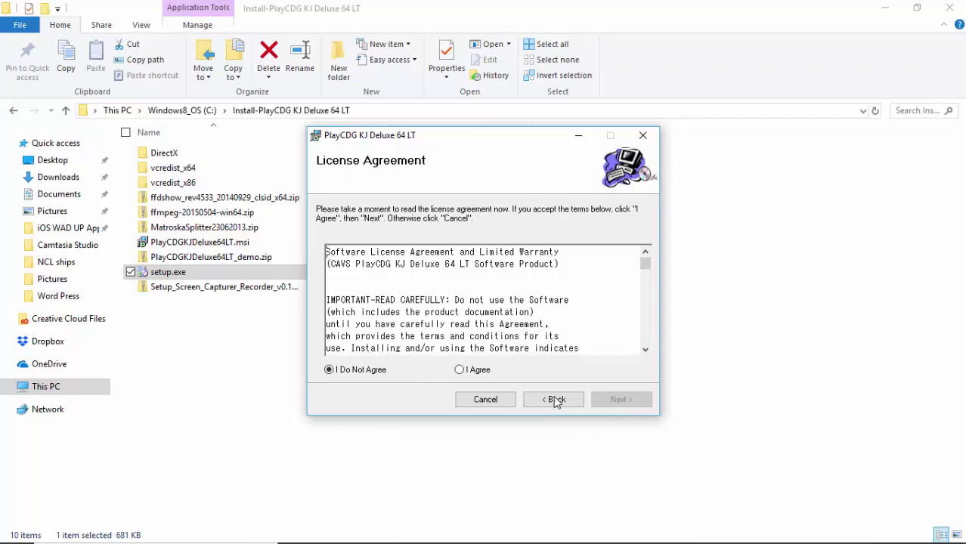
pyautogui.click(459, 370)
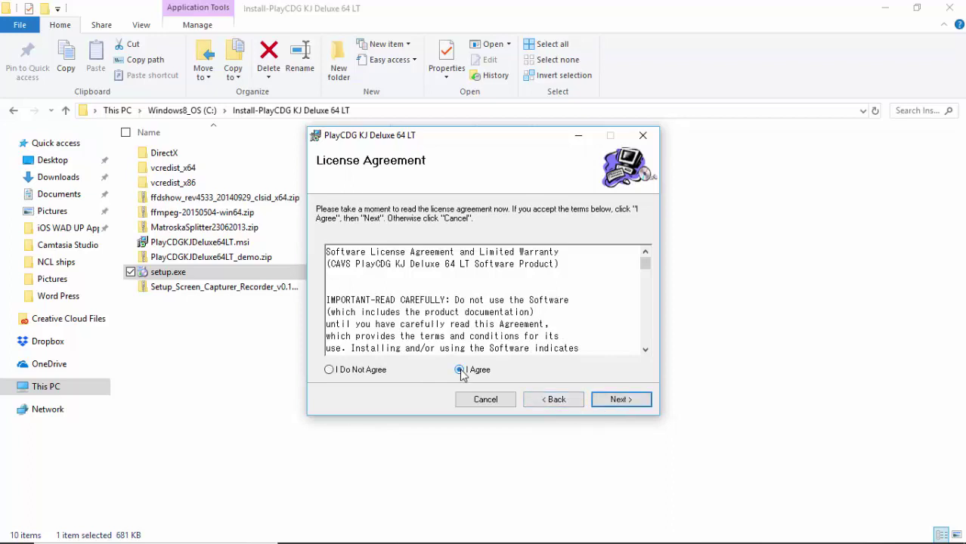
pyautogui.click(620, 400)
pyautogui.click(622, 401)
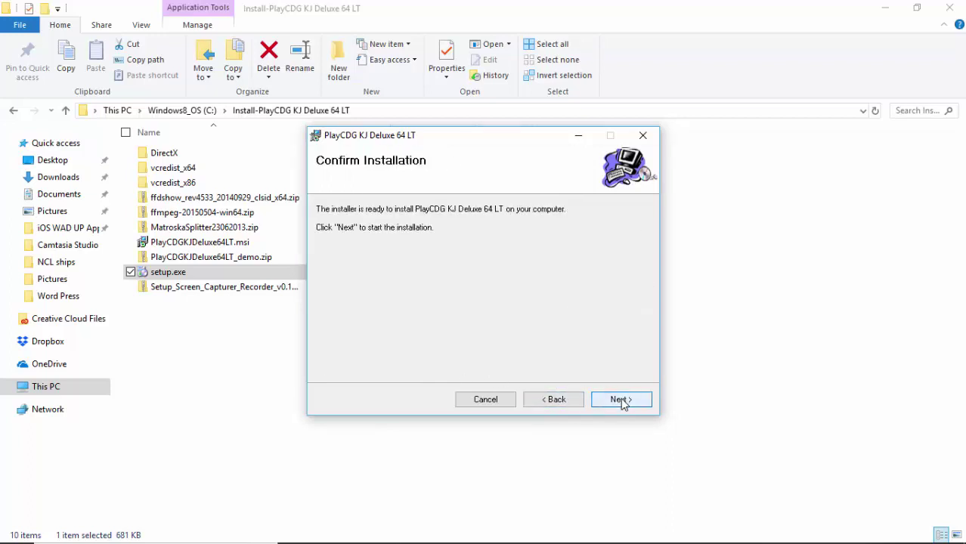
pyautogui.click(621, 401)
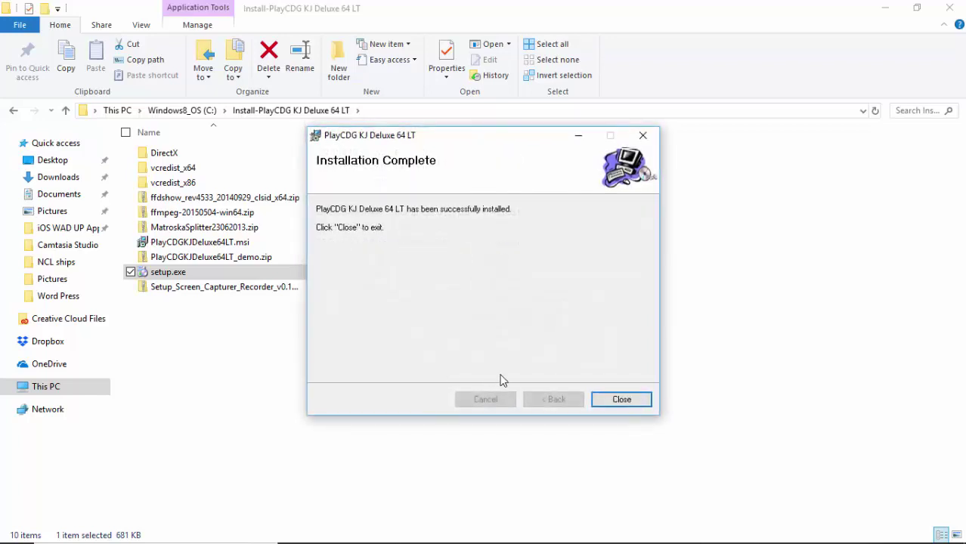
pyautogui.click(616, 405)
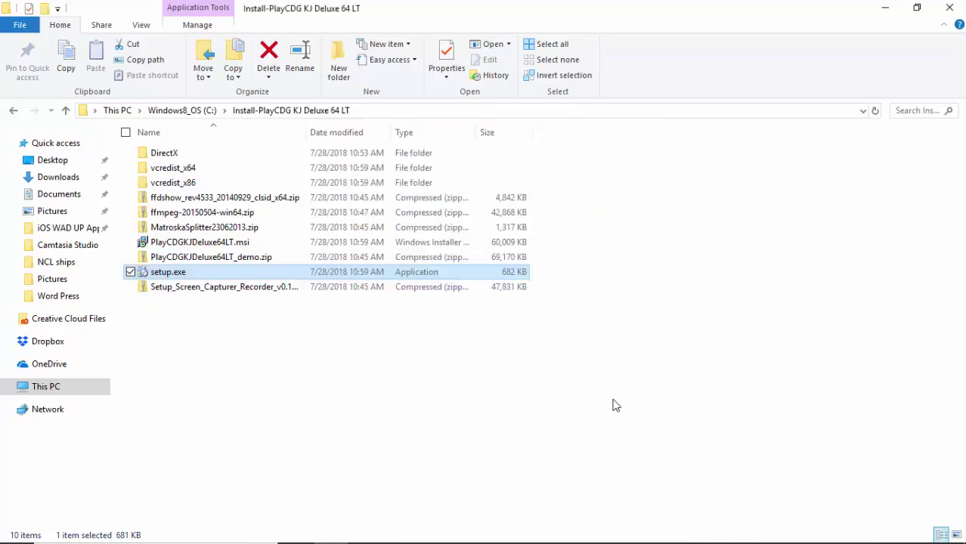
# Close the install folder, launch PlayCDG KJ Deluxe 64 LT from the desktop and continue with the demo version
pyautogui.click(949, 9)
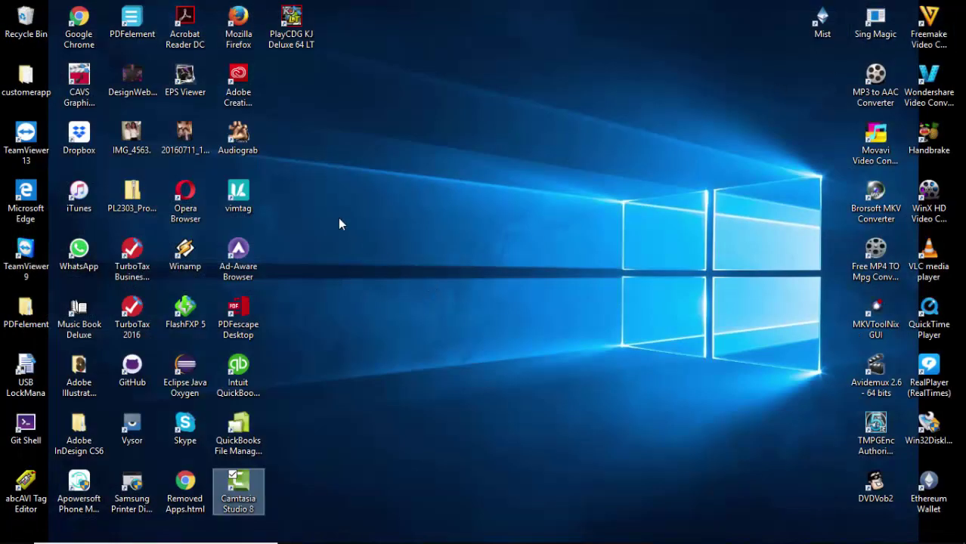
pyautogui.click(303, 34)
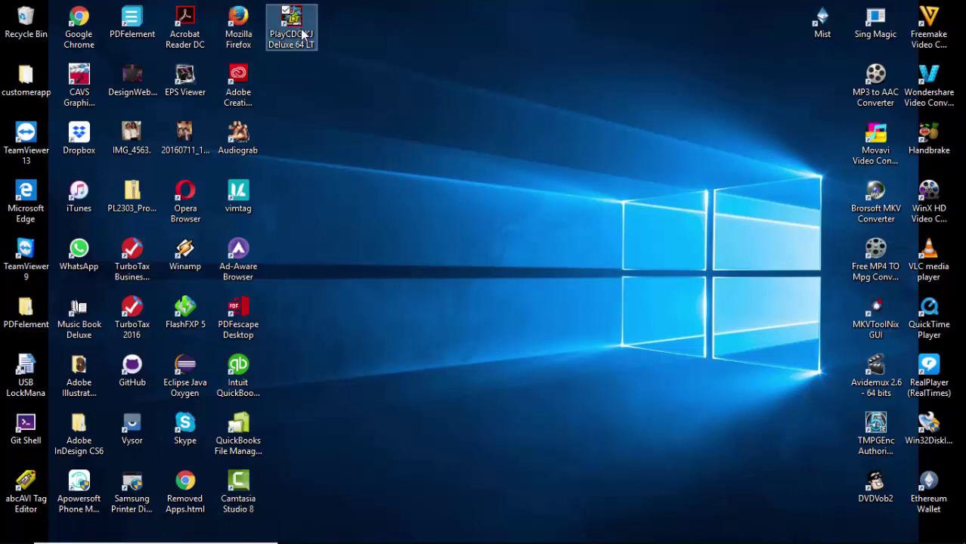
pyautogui.doubleClick(302, 34)
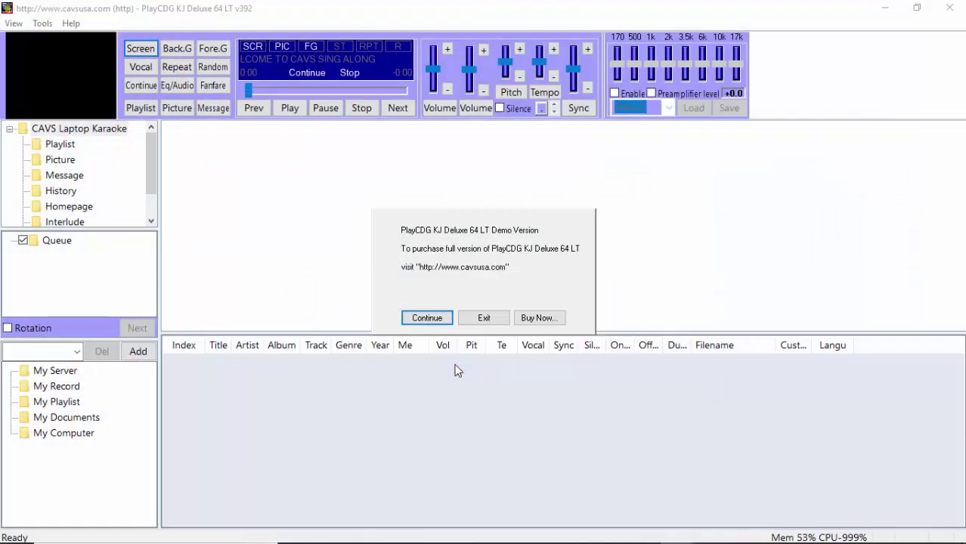
pyautogui.click(427, 318)
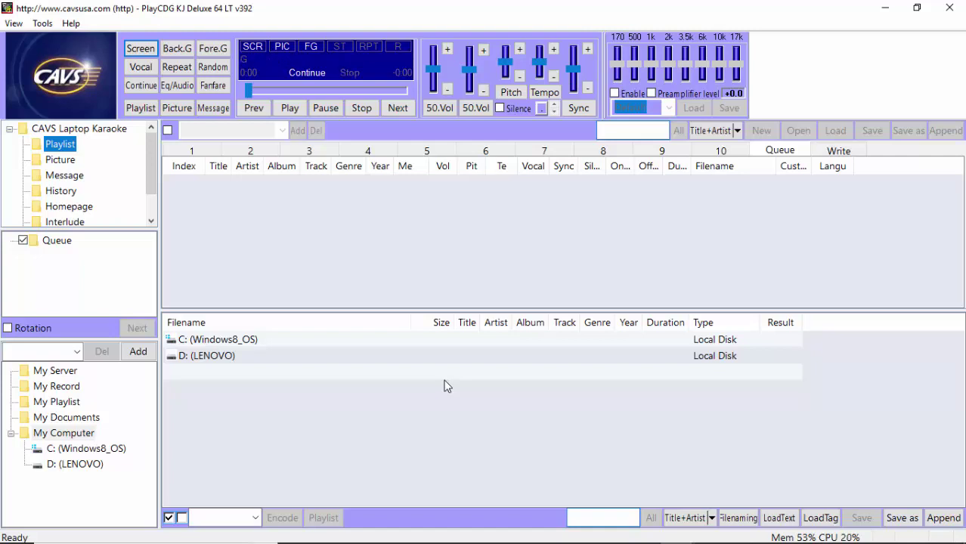
# Preview the program's two open windows, the CDG Screen and the main PlayCDG window
pyautogui.moveTo(582, 543)
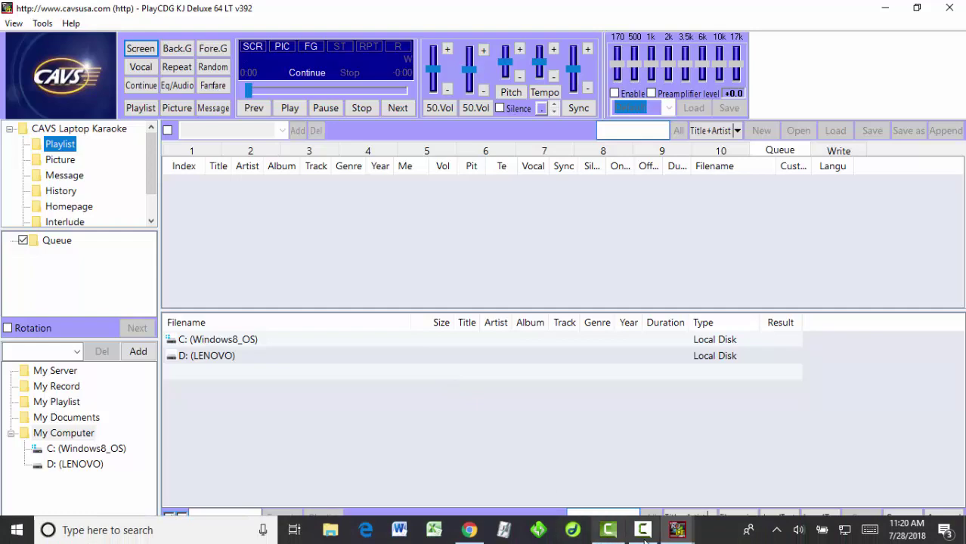
pyautogui.moveTo(685, 536)
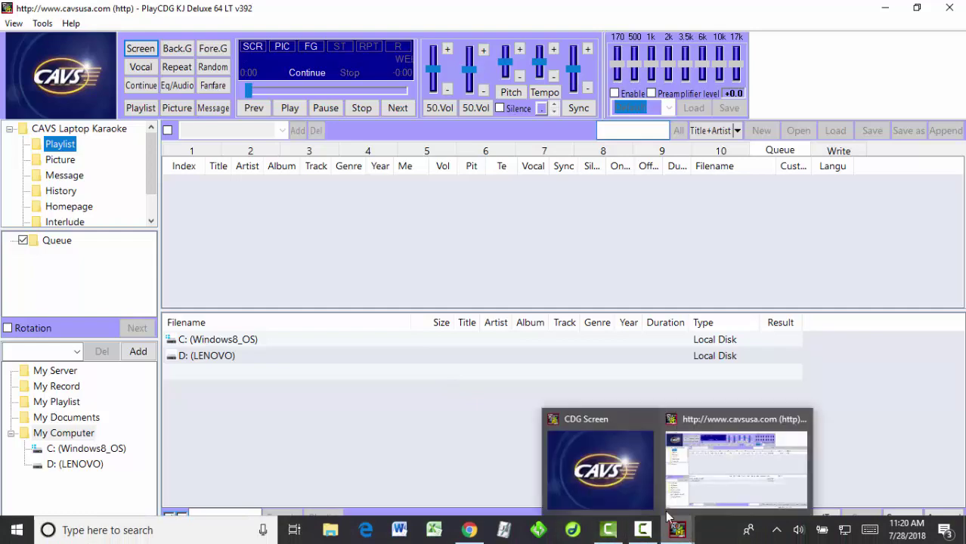
pyautogui.moveTo(633, 484)
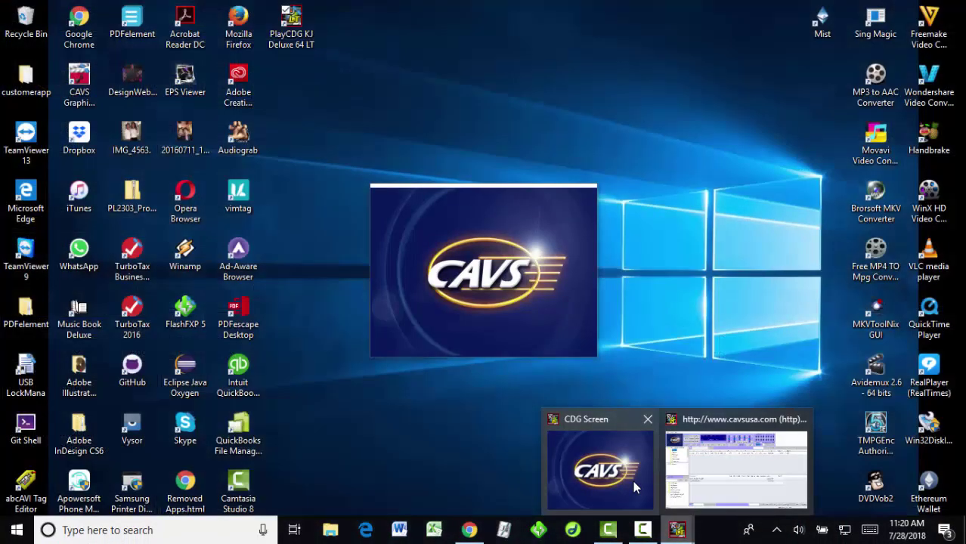
pyautogui.moveTo(738, 479)
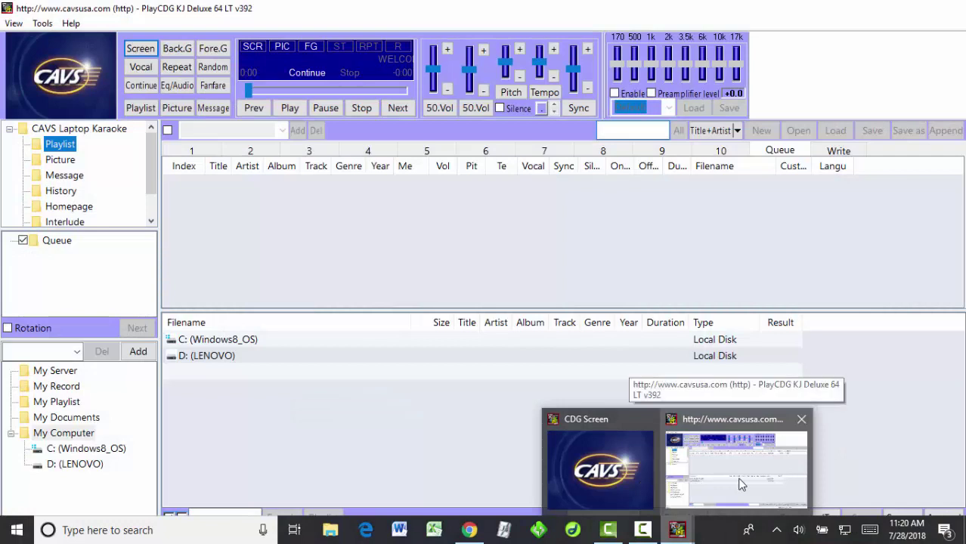